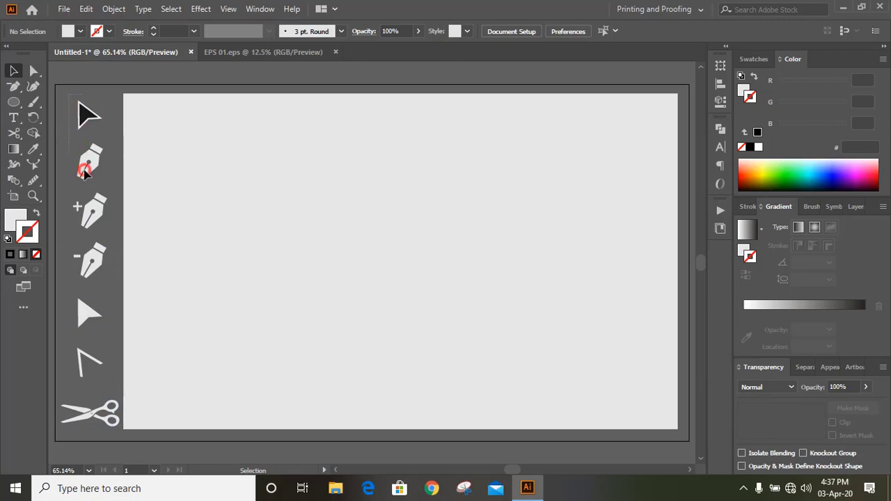
Click empty canvas to deselect the group of tool icons.
{"action": "left_click", "coordinate": [263, 324]}
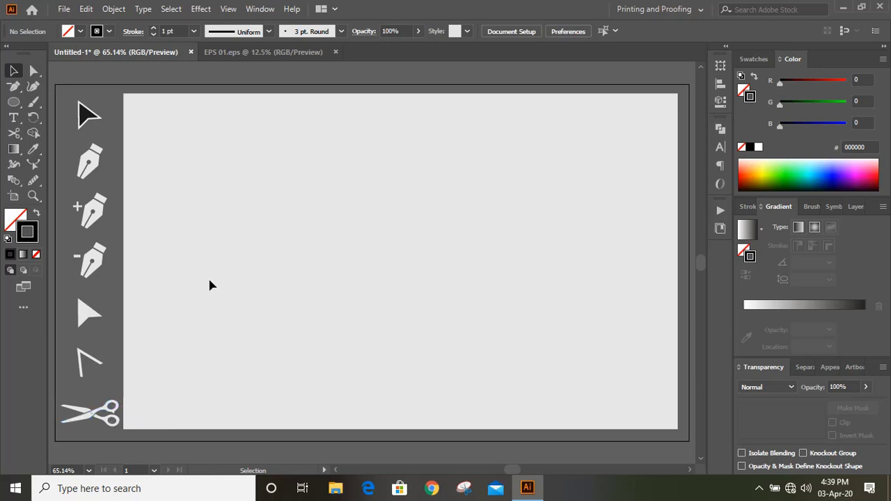
Draw an ellipse and cut it with Scissors at its top and bottom points.
{"action": "left_click", "coordinate": [14, 102]}
{"action": "mouse_move", "coordinate": [287, 191]}
{"action": "left_mouse_down"}
{"action": "mouse_move", "coordinate": [420, 302]}
{"action": "mouse_move", "coordinate": [499, 348]}
{"action": "left_mouse_up"}
{"action": "left_click", "coordinate": [14, 133]}
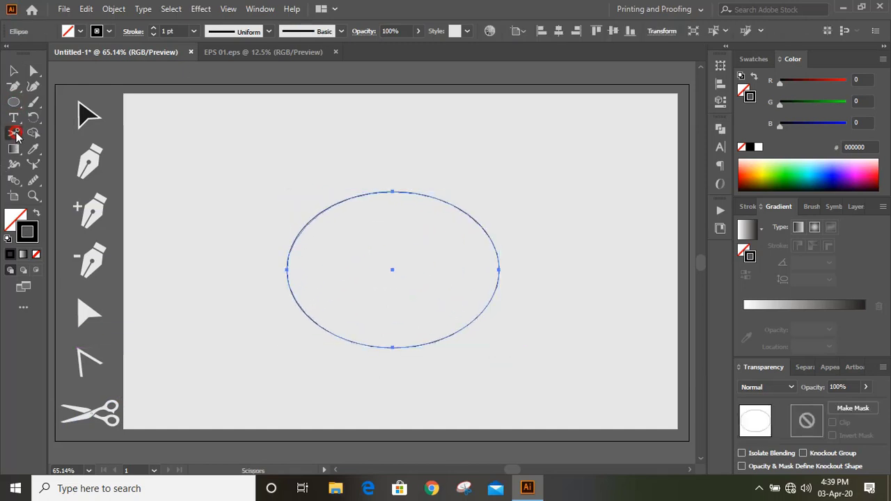
{"action": "left_click", "coordinate": [393, 191]}
{"action": "left_click", "coordinate": [392, 348]}
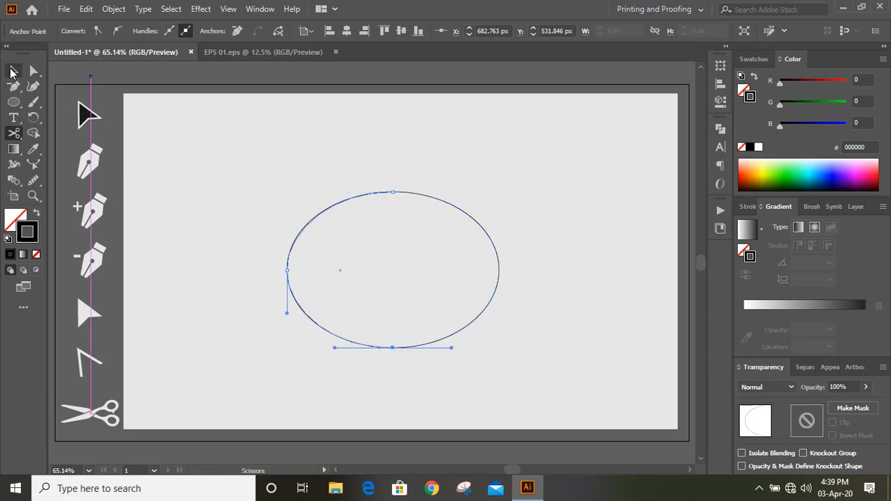
Drag the left half of the ellipse away to the left.
{"action": "left_click", "coordinate": [13, 70]}
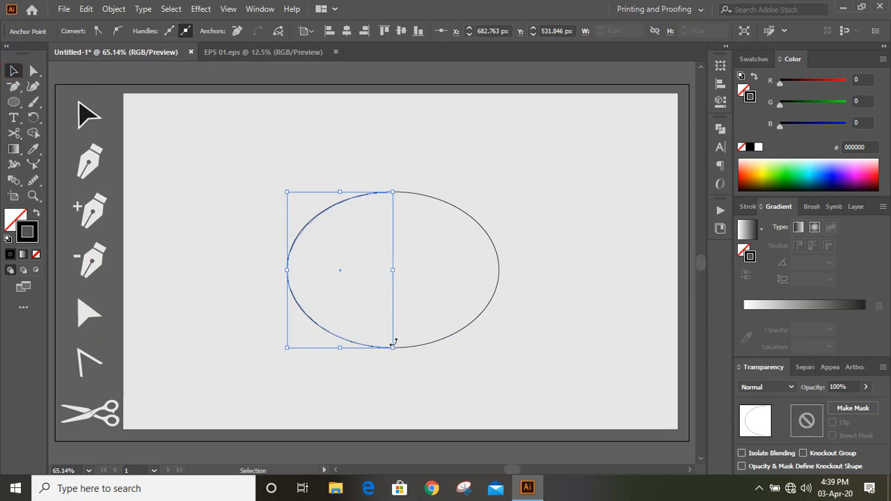
{"action": "left_click", "coordinate": [231, 243]}
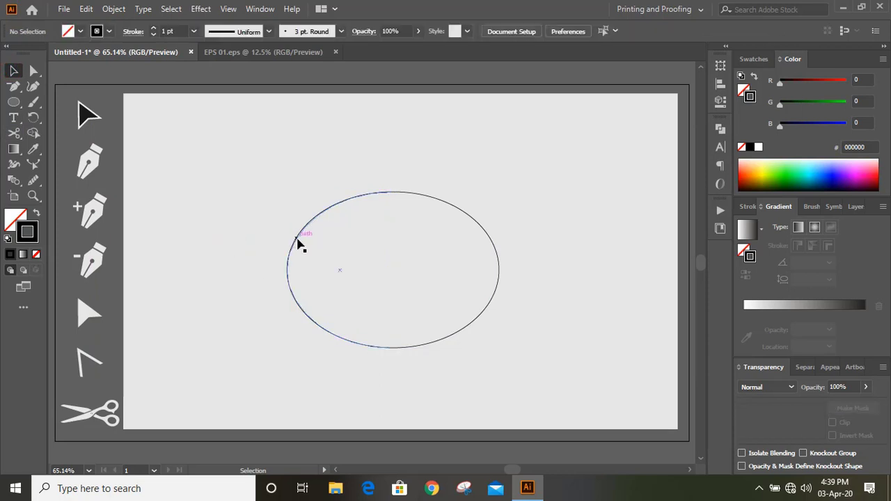
{"action": "left_click_drag", "start_coordinate": [298, 244], "coordinate": [211, 237]}
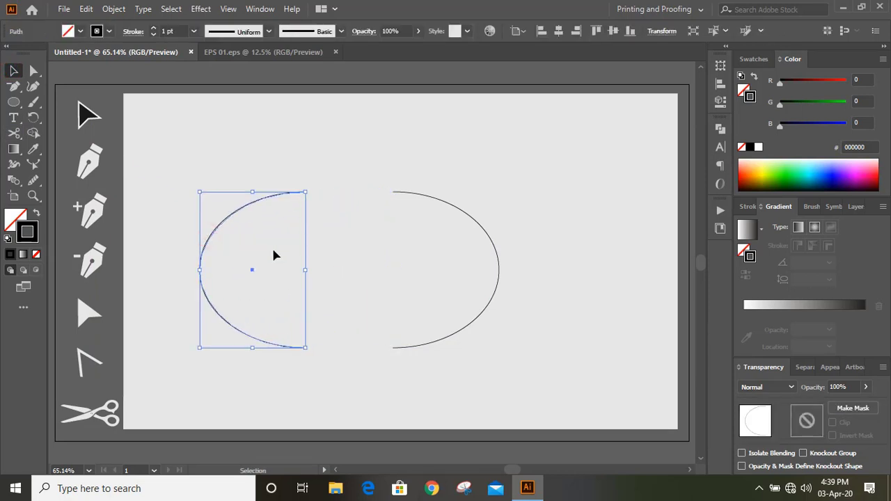
Nudge the left half-ellipse upward and cut it near its upper and lower curves.
{"action": "left_click", "coordinate": [275, 251]}
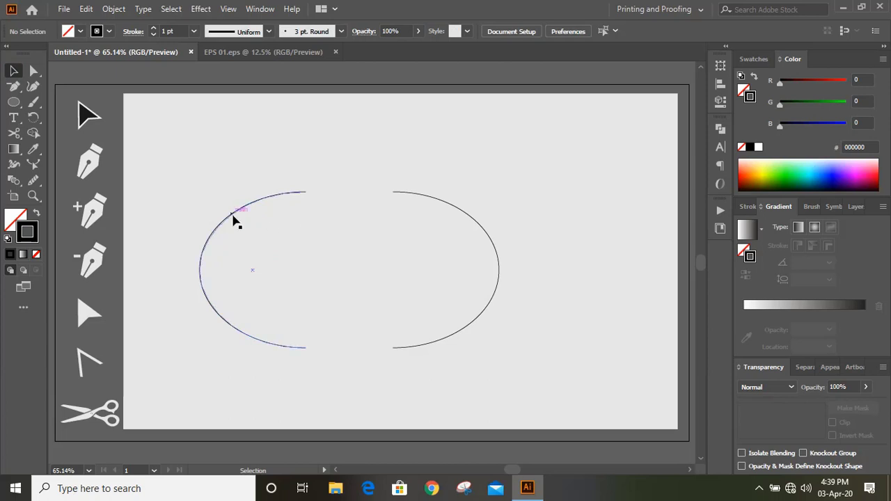
{"action": "left_click_drag", "start_coordinate": [233, 220], "coordinate": [256, 175]}
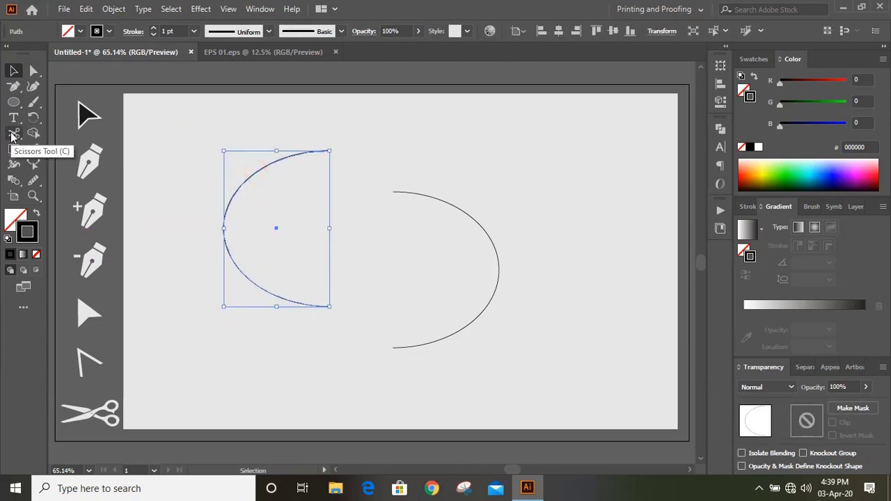
{"action": "left_click", "coordinate": [12, 137]}
{"action": "left_click", "coordinate": [242, 185]}
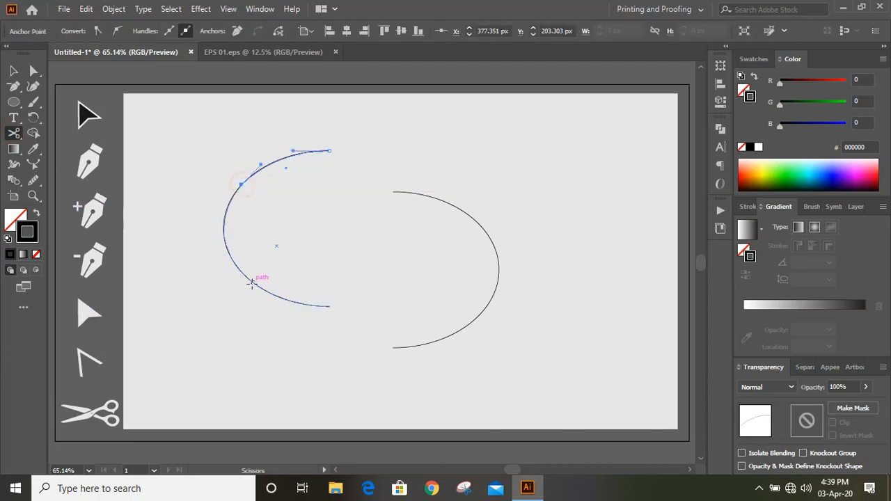
{"action": "left_click", "coordinate": [253, 282]}
Pull the cut-off left arc further left, then undo that move.
{"action": "left_click", "coordinate": [12, 70]}
{"action": "left_click", "coordinate": [179, 133]}
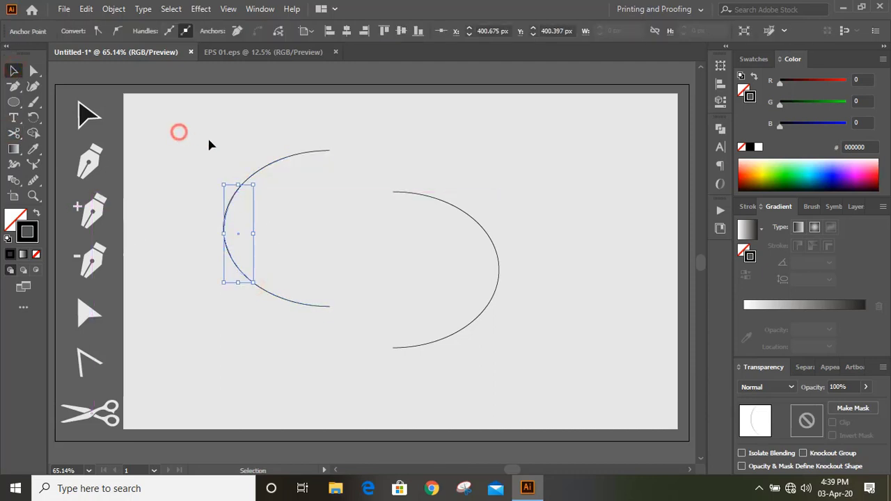
{"action": "left_click", "coordinate": [192, 211]}
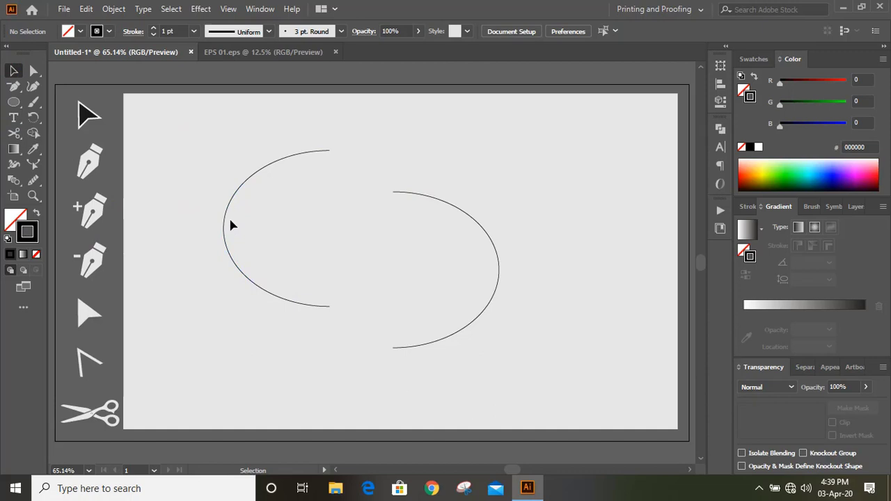
{"action": "left_click_drag", "start_coordinate": [231, 221], "coordinate": [180, 216]}
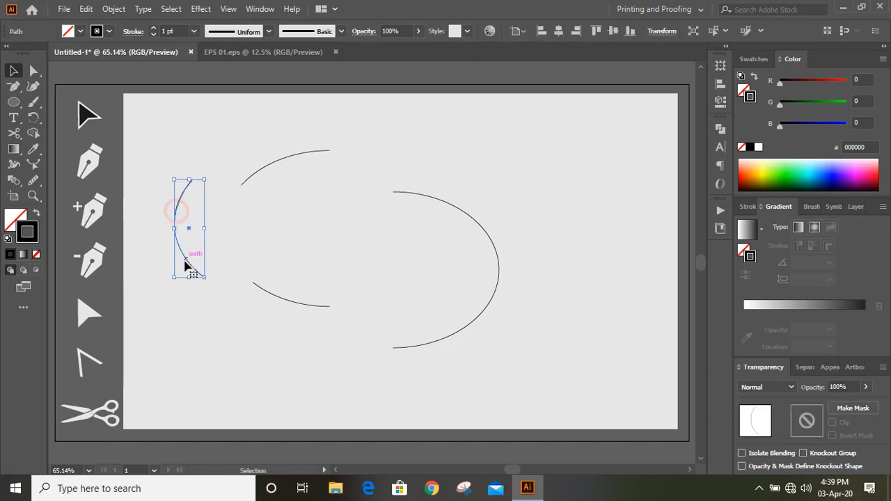
{"action": "key", "text": "ctrl+z"}
{"action": "left_click", "coordinate": [211, 294]}
Colour the top arc orange and the left arc blue, then marquee-select all pieces.
{"action": "left_click", "coordinate": [299, 151]}
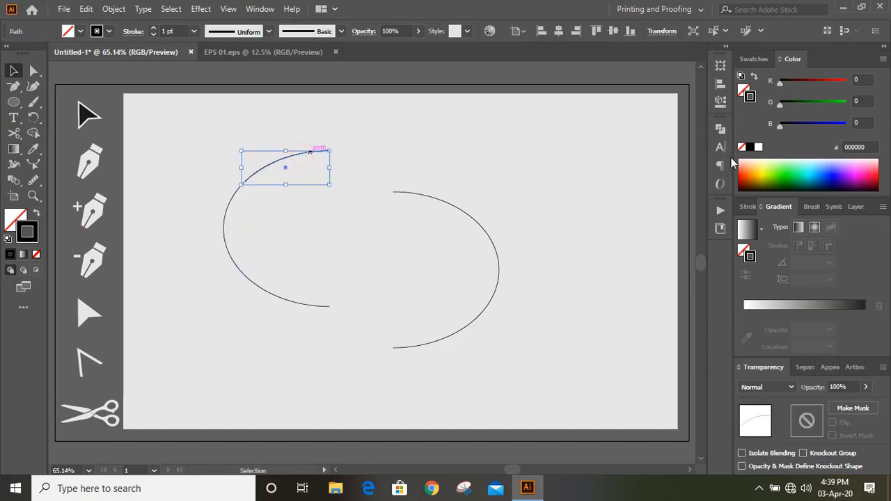
{"action": "left_click", "coordinate": [400, 151]}
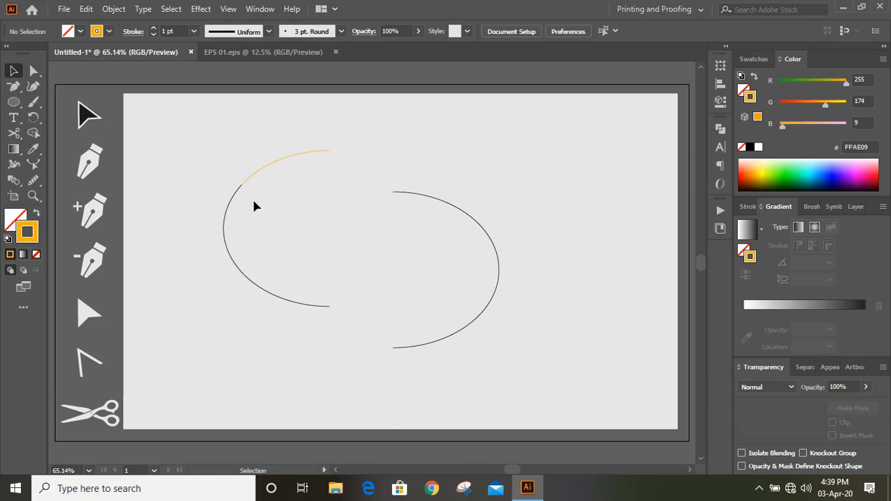
{"action": "left_click", "coordinate": [229, 205]}
{"action": "left_click", "coordinate": [823, 168]}
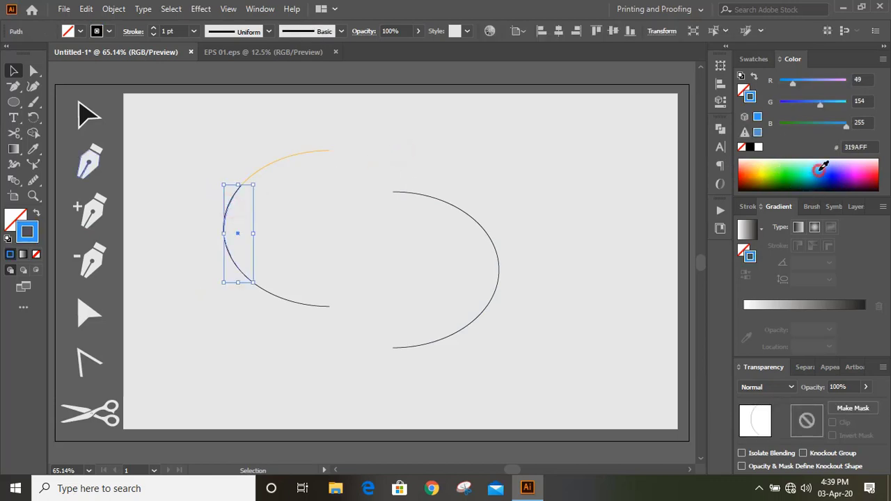
{"action": "left_click", "coordinate": [450, 158]}
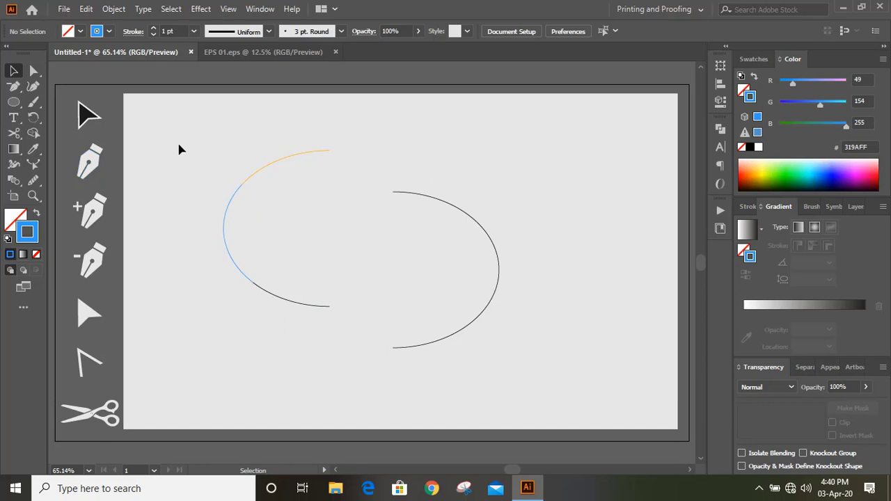
{"action": "left_click_drag", "start_coordinate": [179, 149], "coordinate": [533, 377]}
Delete the arcs and pen a smooth S-shaped wave with three anchors.
{"action": "key", "text": "Delete"}
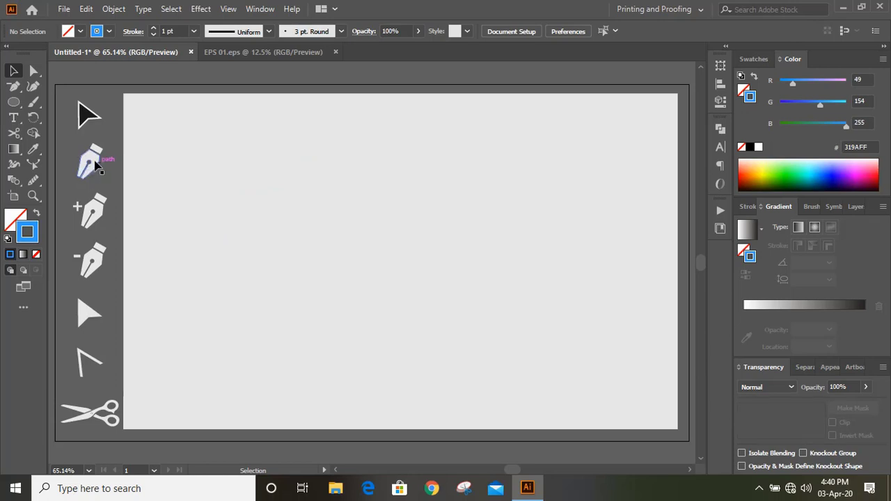
{"action": "left_click_drag", "start_coordinate": [14, 86], "coordinate": [70, 86]}
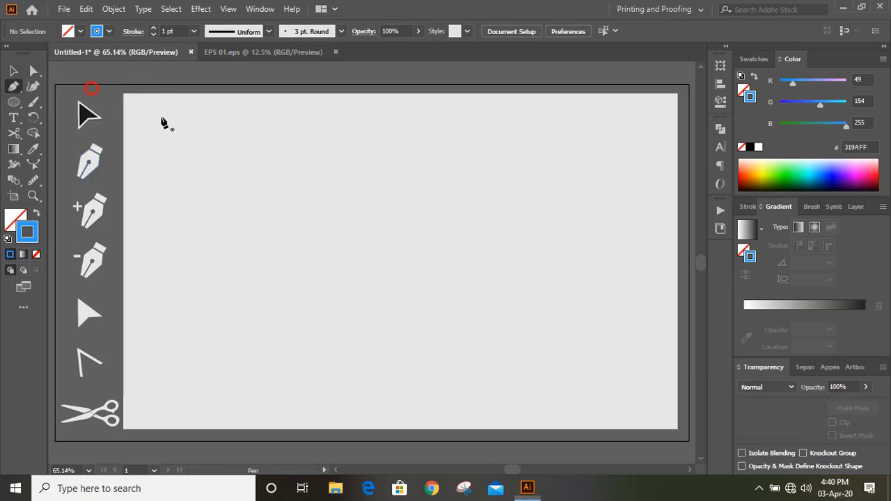
{"action": "left_click_drag", "start_coordinate": [203, 241], "coordinate": [265, 214]}
{"action": "left_click_drag", "start_coordinate": [372, 237], "coordinate": [458, 291]}
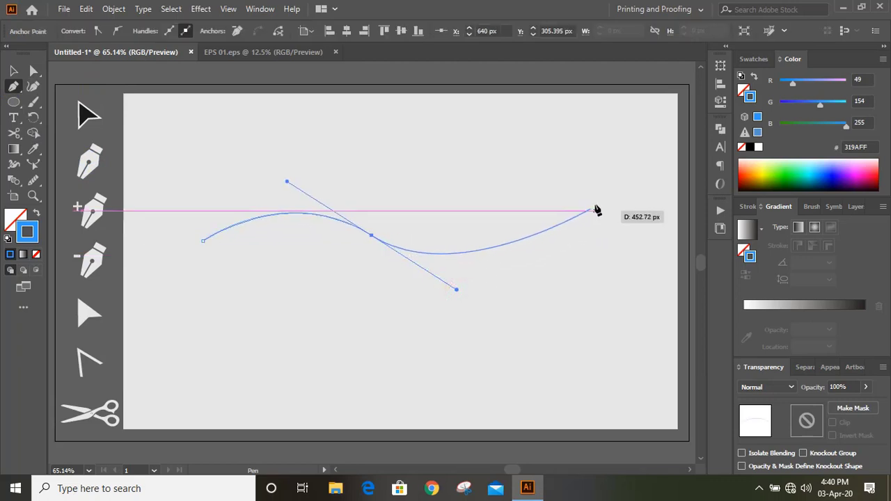
{"action": "left_click", "coordinate": [542, 208]}
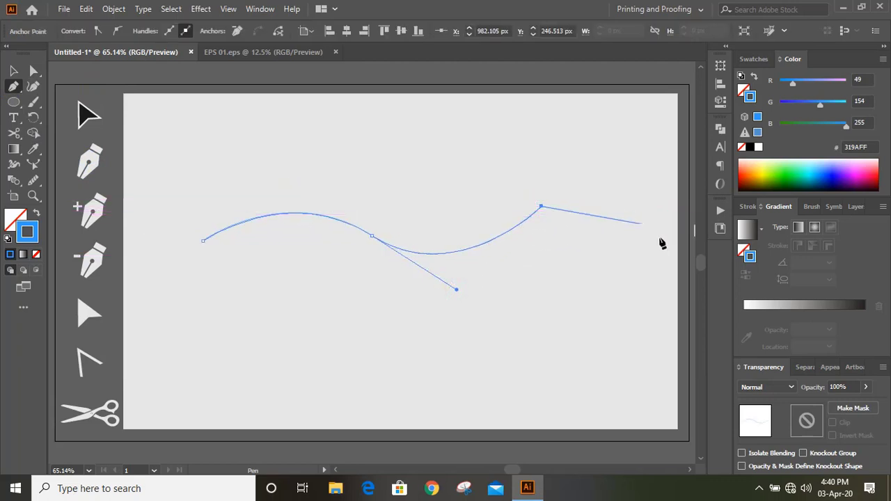
{"action": "key", "text": "v"}
{"action": "left_click", "coordinate": [240, 331]}
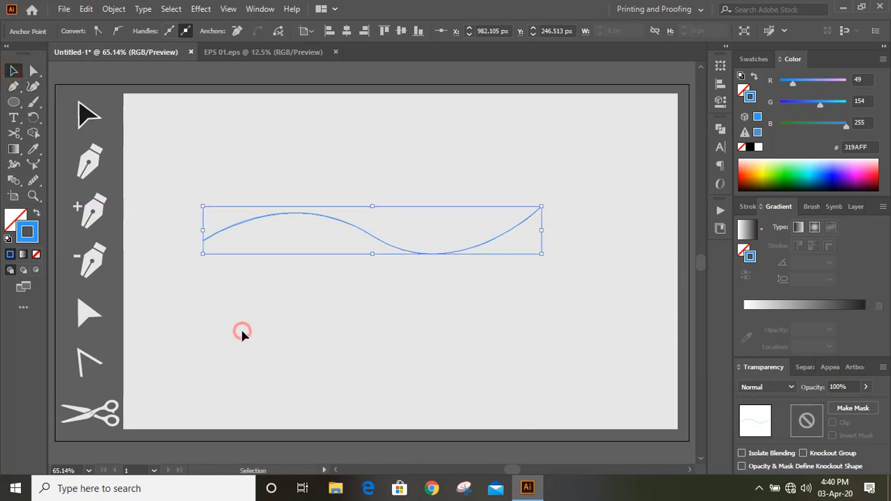
{"action": "key", "text": "p"}
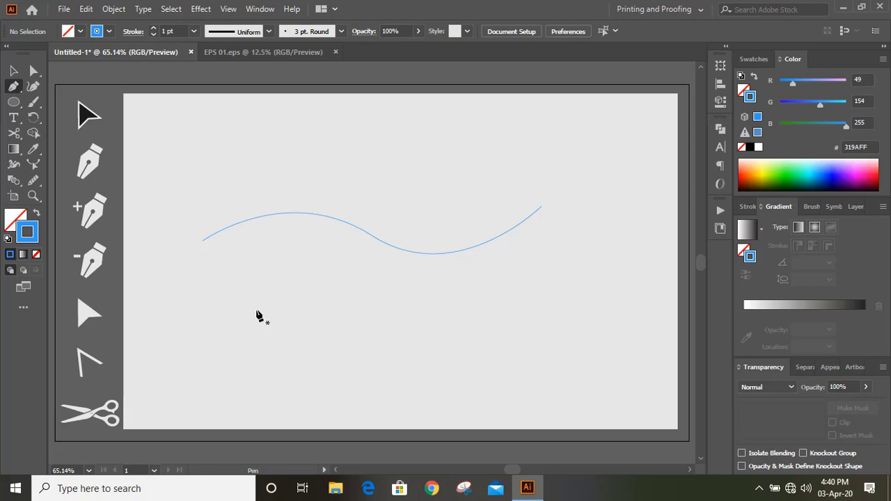
Draw a straight horizontal line below the wave and a vertical line crossing both.
{"action": "key", "text": "shift"}
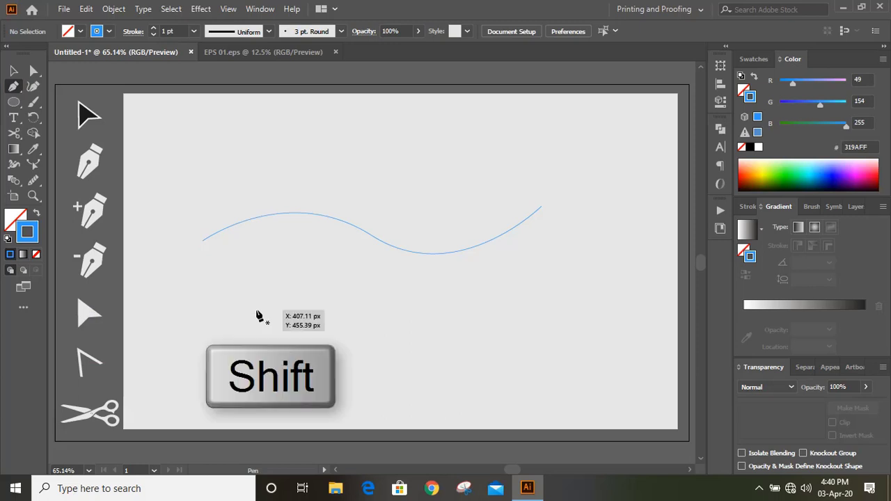
{"action": "left_click", "coordinate": [256, 310]}
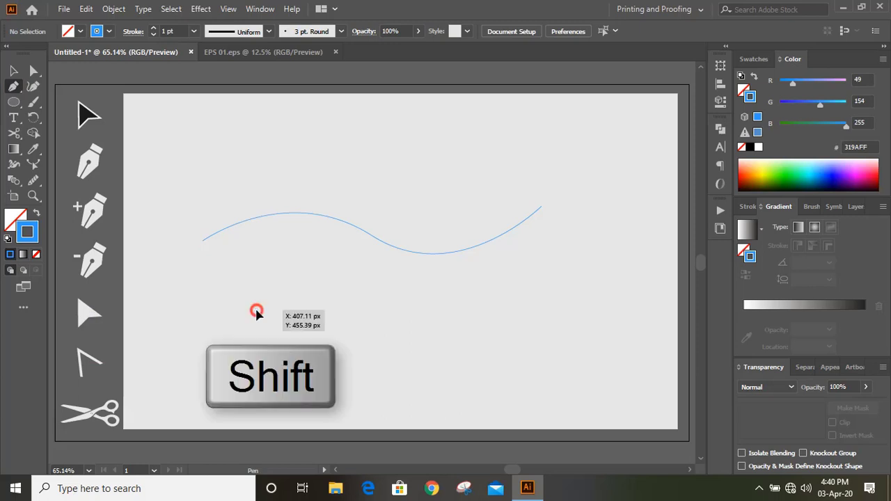
{"action": "left_click", "coordinate": [549, 310]}
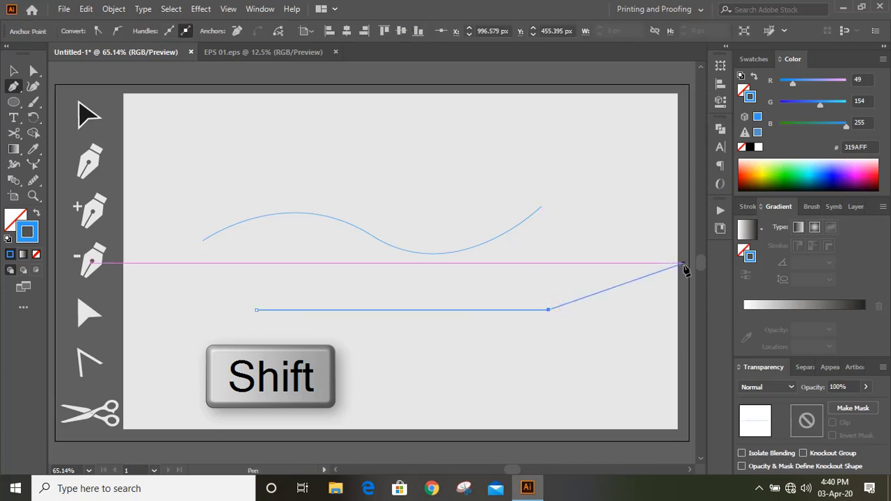
{"action": "key", "text": "Escape"}
{"action": "left_click", "coordinate": [438, 206]}
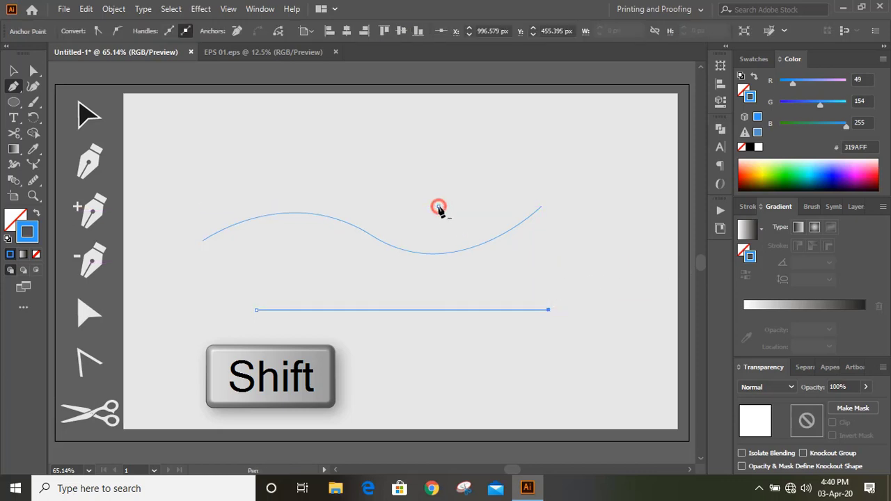
{"action": "left_click", "coordinate": [454, 379]}
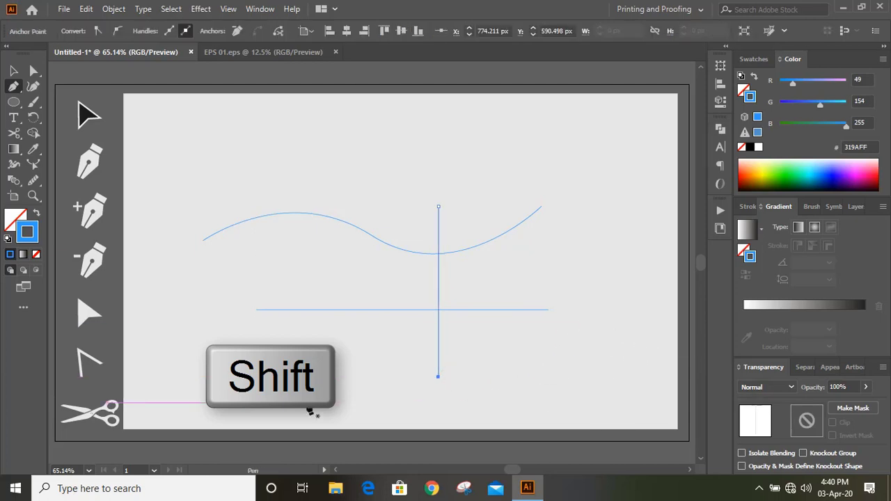
Pen a closed zigzag, arrow-shaped outline above the curve.
{"action": "key", "text": "Escape"}
{"action": "left_click", "coordinate": [332, 119]}
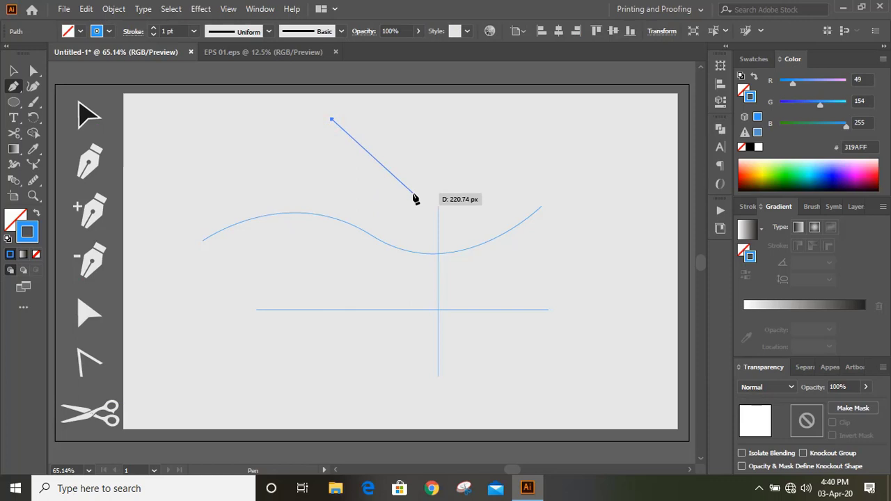
{"action": "left_click", "coordinate": [414, 195]}
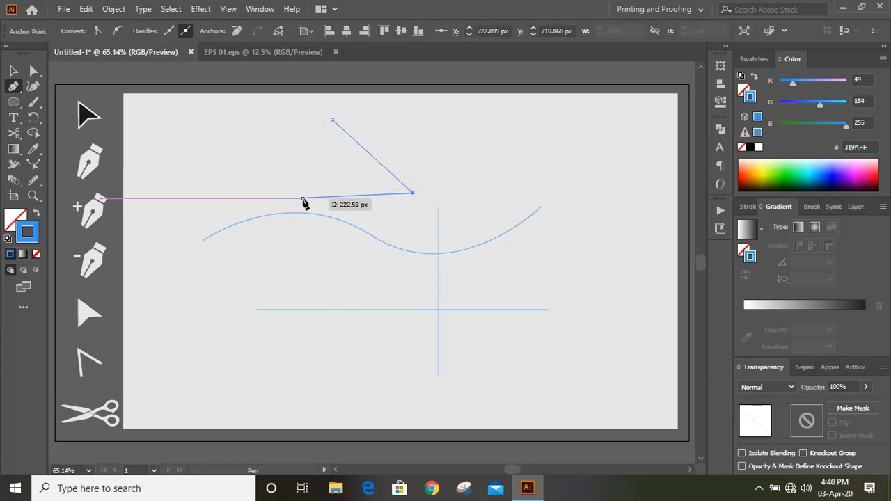
{"action": "left_click_drag", "start_coordinate": [303, 197], "coordinate": [330, 182]}
{"action": "left_click", "coordinate": [334, 174]}
{"action": "left_click", "coordinate": [243, 149]}
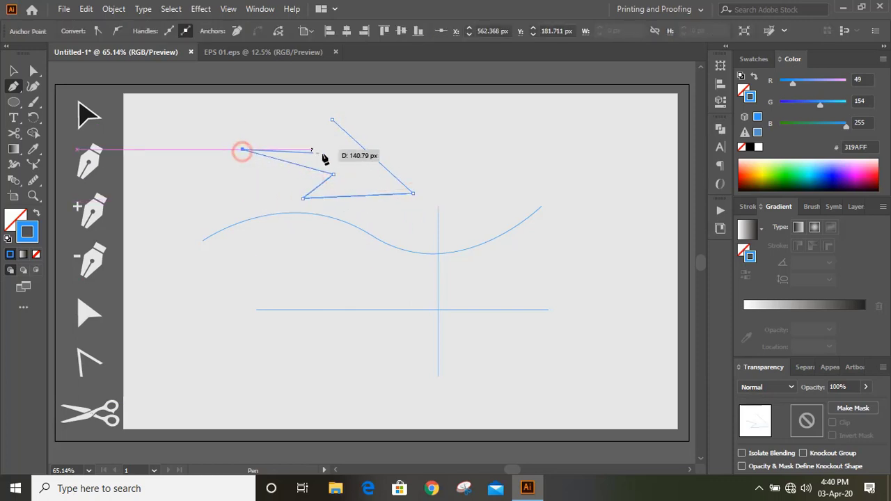
{"action": "left_click", "coordinate": [333, 153]}
{"action": "left_click", "coordinate": [332, 120]}
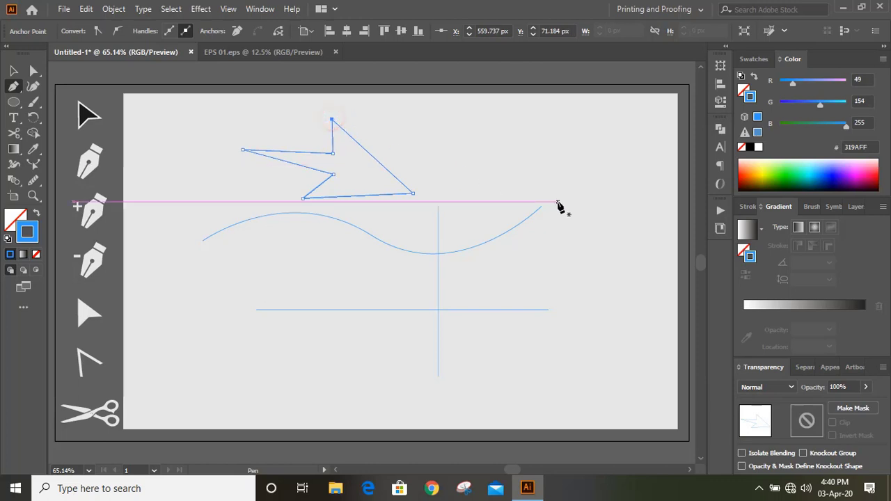
Pen a second closed jagged shape to the right of the first.
{"action": "left_click", "coordinate": [492, 149]}
{"action": "left_click", "coordinate": [573, 188]}
{"action": "left_click", "coordinate": [473, 201]}
{"action": "left_click", "coordinate": [400, 132]}
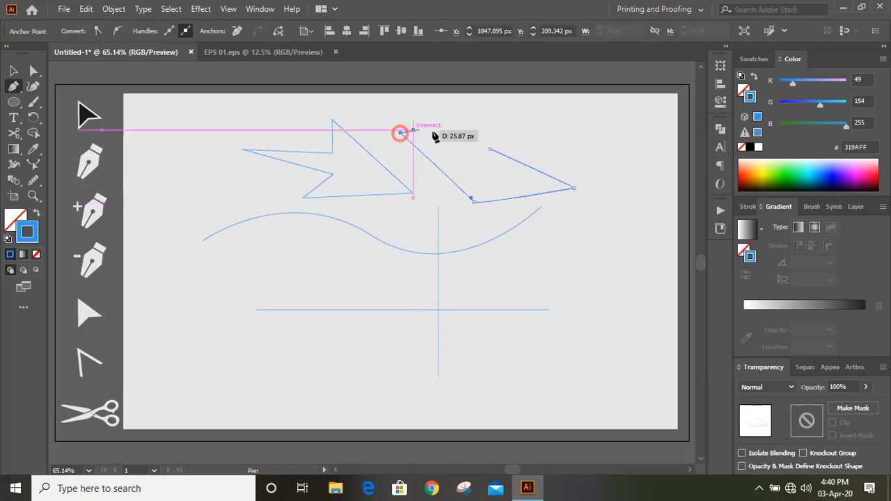
{"action": "left_click", "coordinate": [475, 167]}
{"action": "left_click", "coordinate": [478, 120]}
{"action": "left_click", "coordinate": [557, 127]}
{"action": "left_click", "coordinate": [556, 154]}
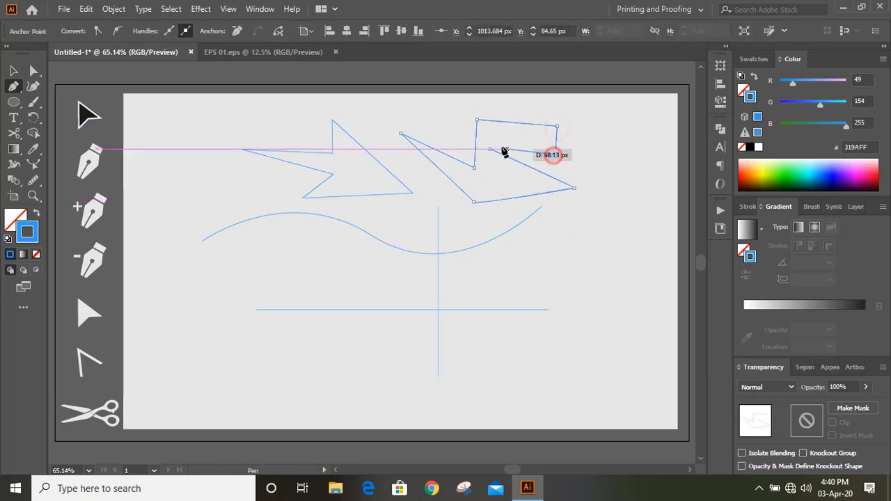
{"action": "left_click", "coordinate": [492, 149]}
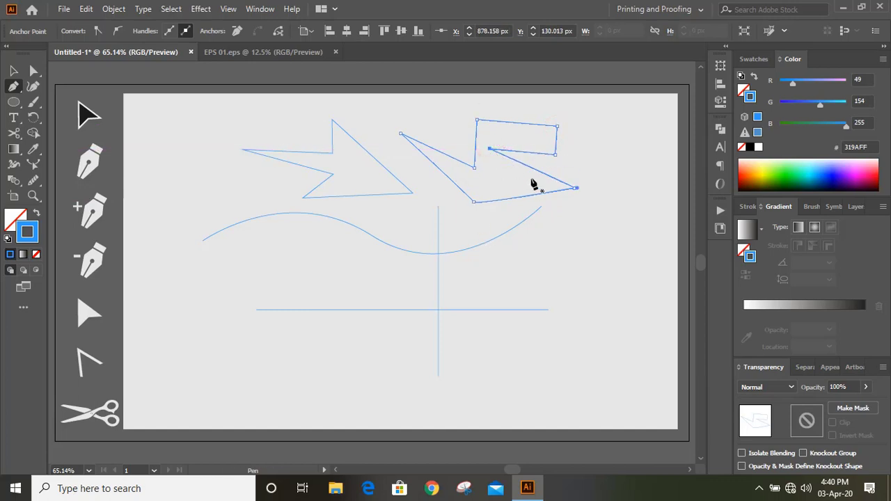
Fill the second shape yellow (F5D400) and deselect it.
{"action": "key", "text": "x"}
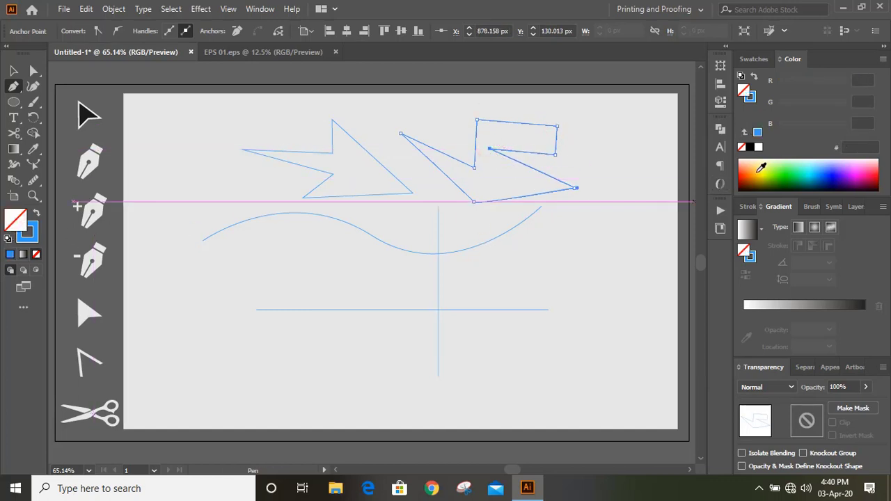
{"action": "left_click", "coordinate": [758, 172]}
{"action": "key", "text": "v"}
{"action": "left_click", "coordinate": [223, 314]}
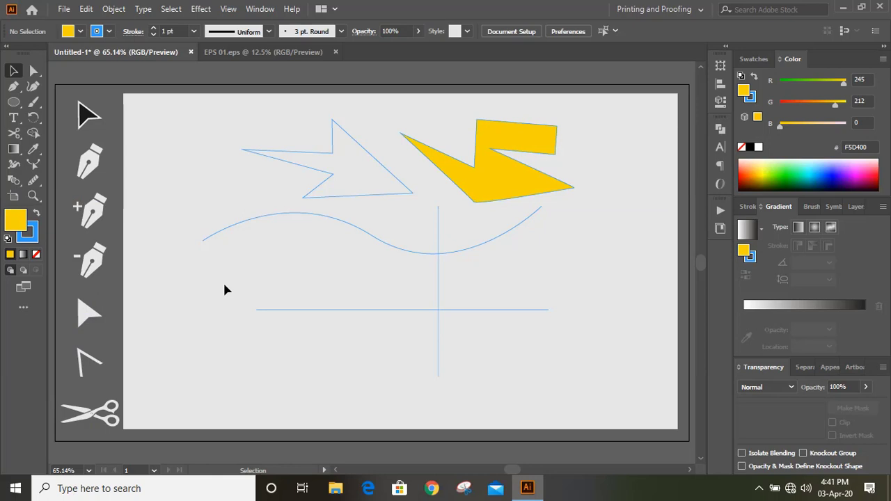
Drag the wave's end-anchor handles with Direct Selection to flatten it into a rising bend.
{"action": "left_click", "coordinate": [90, 313]}
{"action": "left_click", "coordinate": [179, 273]}
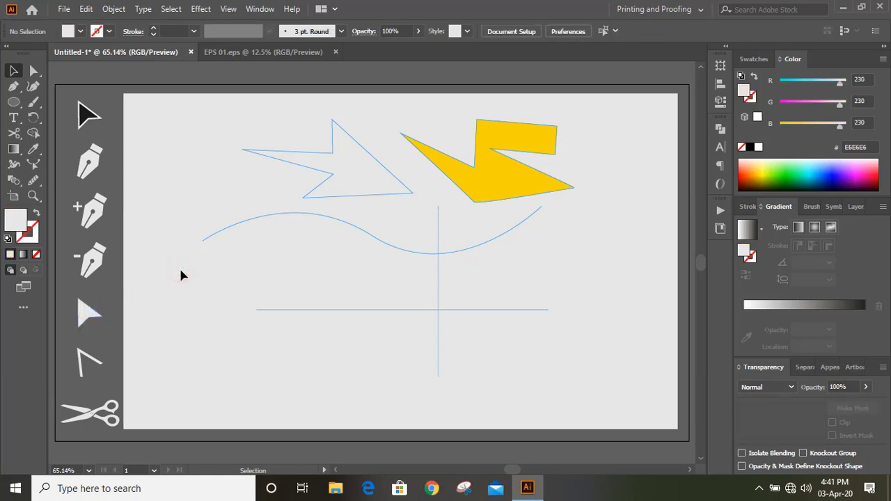
{"action": "left_click", "coordinate": [258, 221]}
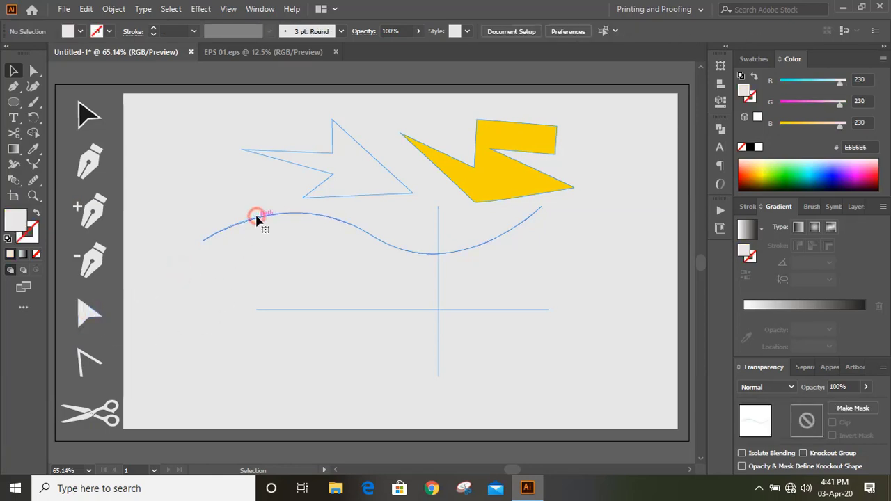
{"action": "left_click", "coordinate": [35, 74]}
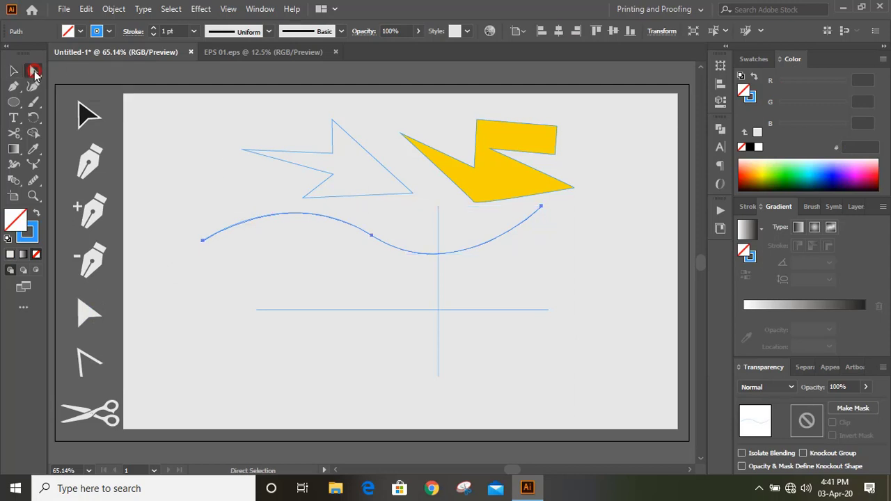
{"action": "left_click", "coordinate": [202, 244]}
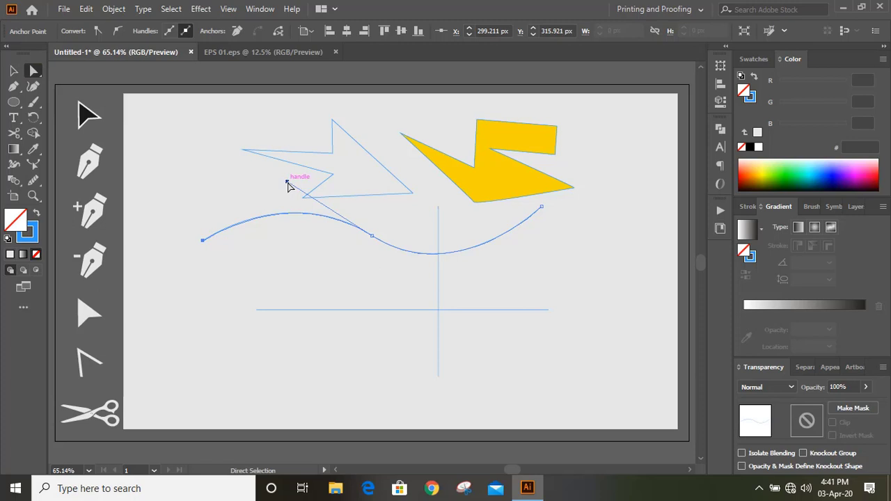
{"action": "left_click_drag", "start_coordinate": [287, 182], "coordinate": [286, 217]}
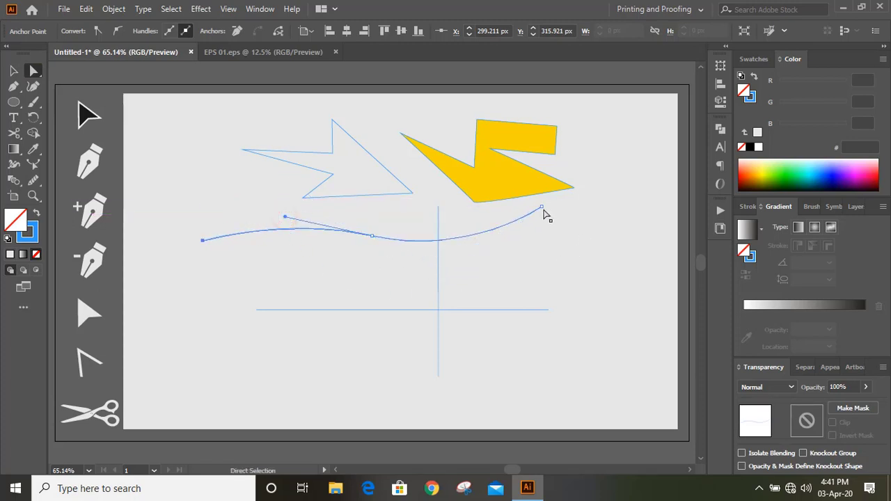
{"action": "left_click", "coordinate": [542, 207]}
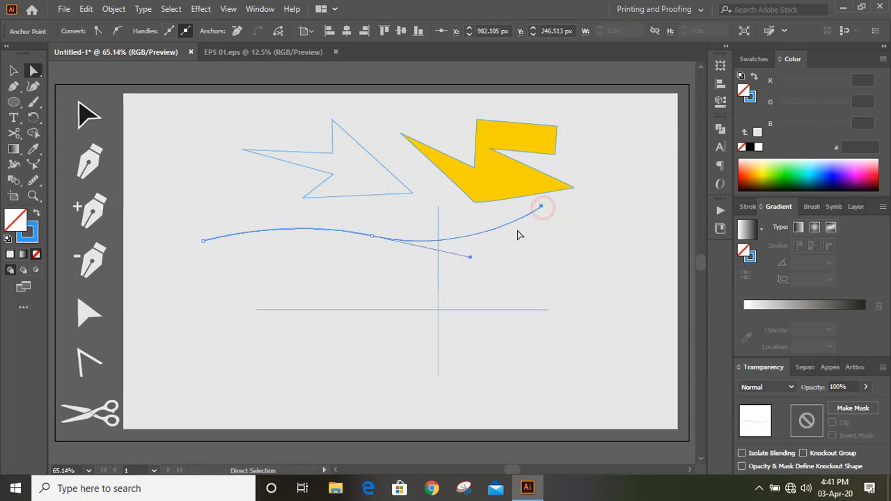
{"action": "left_click_drag", "start_coordinate": [472, 257], "coordinate": [560, 310]}
{"action": "left_click", "coordinate": [203, 241]}
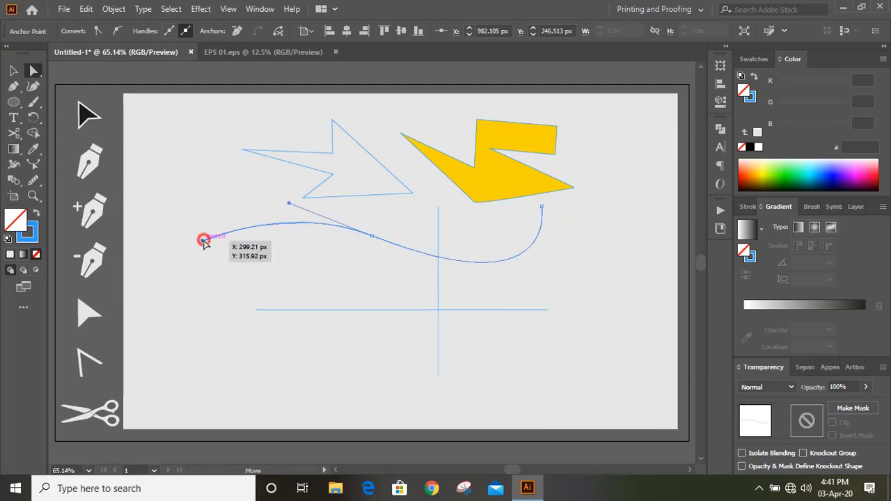
{"action": "left_click_drag", "start_coordinate": [290, 203], "coordinate": [286, 300]}
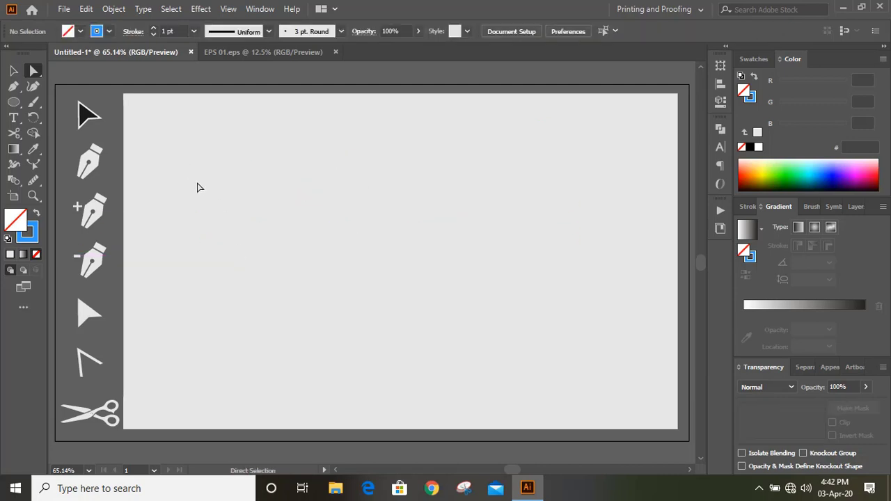
Draw a large rectangle in the centre of the artboard.
{"action": "left_click", "coordinate": [96, 218]}
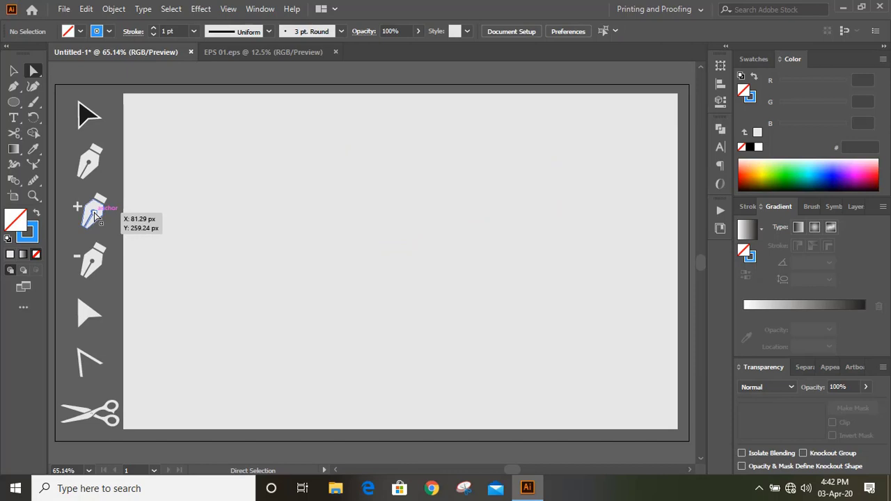
{"action": "left_click", "coordinate": [91, 269]}
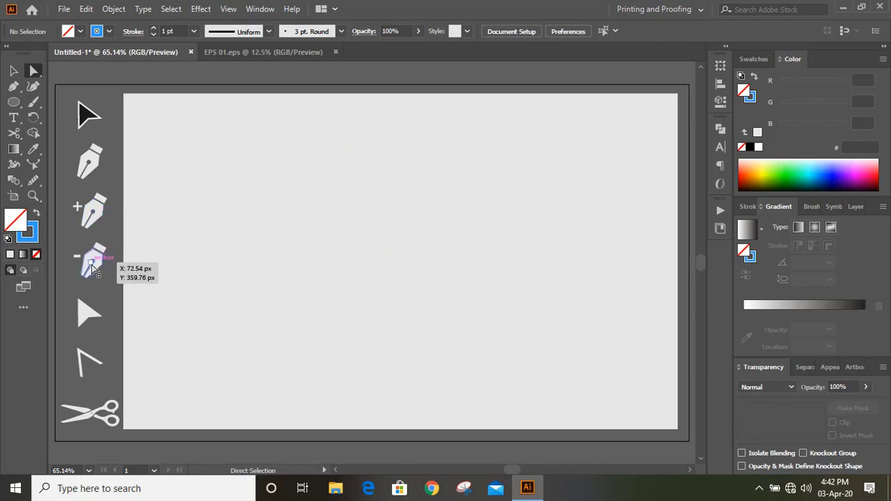
{"action": "left_click", "coordinate": [13, 102]}
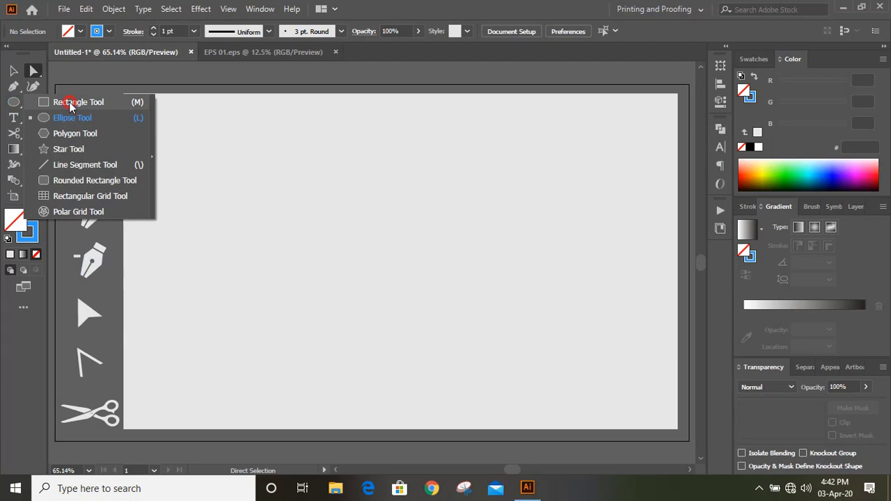
{"action": "left_click", "coordinate": [70, 102]}
{"action": "left_click_drag", "start_coordinate": [237, 170], "coordinate": [527, 326]}
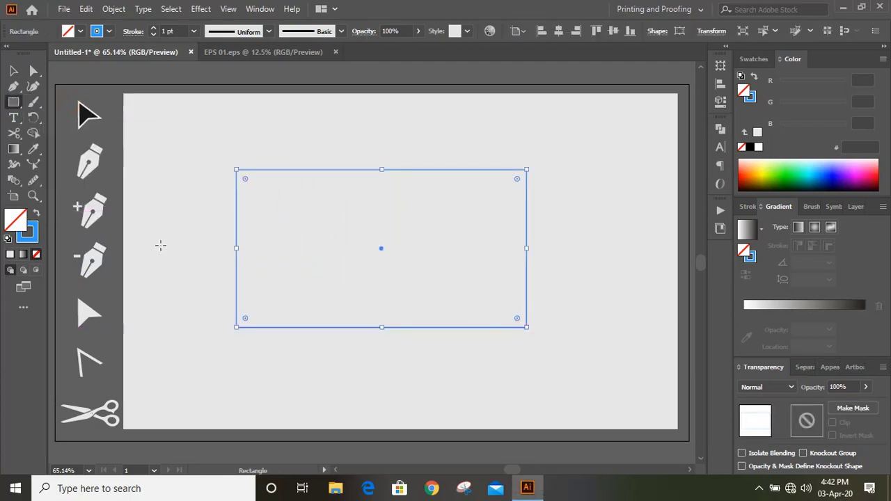
Give the rectangle a black outline and deselect it.
{"action": "left_click", "coordinate": [31, 235]}
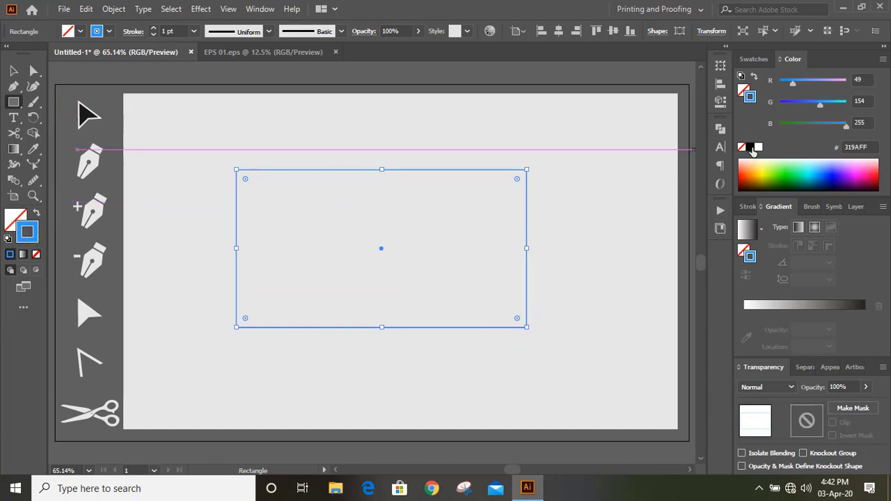
{"action": "left_click", "coordinate": [750, 147]}
{"action": "left_click", "coordinate": [13, 70]}
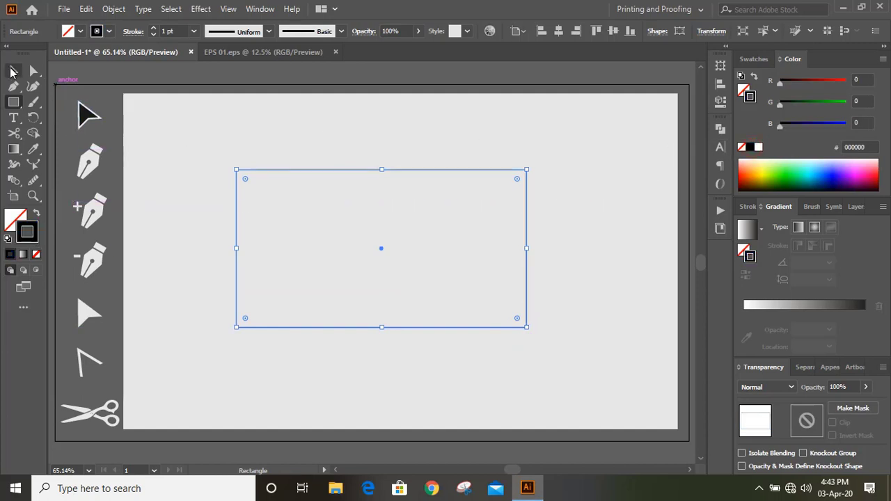
{"action": "left_click", "coordinate": [332, 147]}
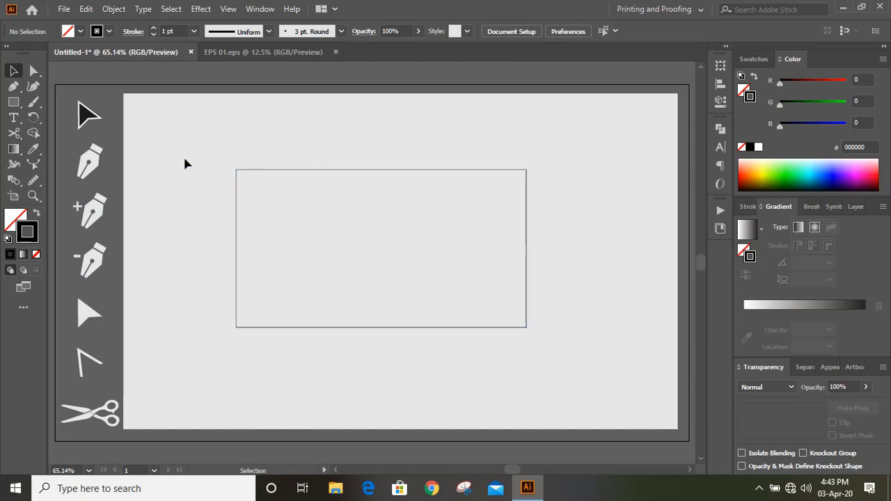
Add an anchor mid-way along the rectangle's top edge and nudge it up into a roof peak.
{"action": "left_click", "coordinate": [14, 88]}
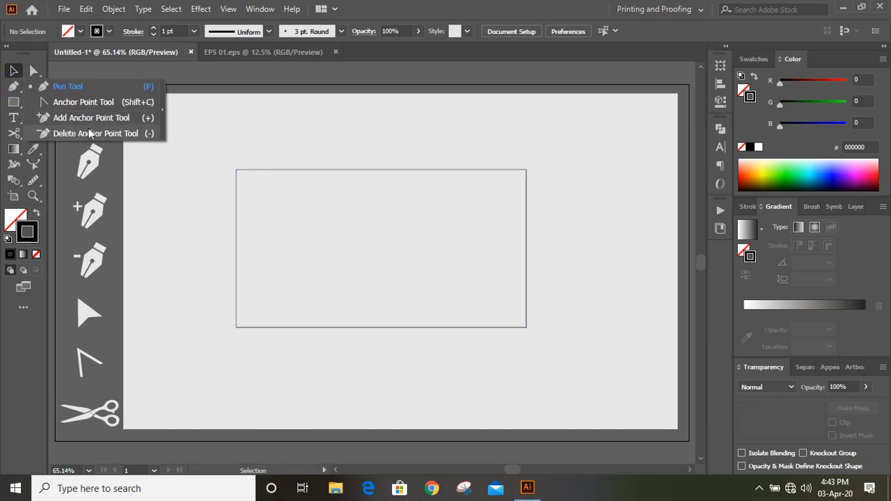
{"action": "left_click", "coordinate": [99, 118]}
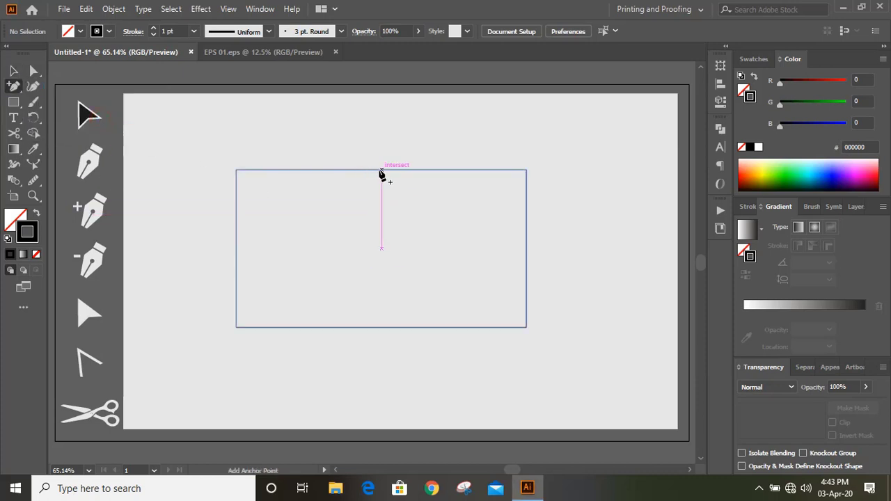
{"action": "left_click", "coordinate": [383, 171]}
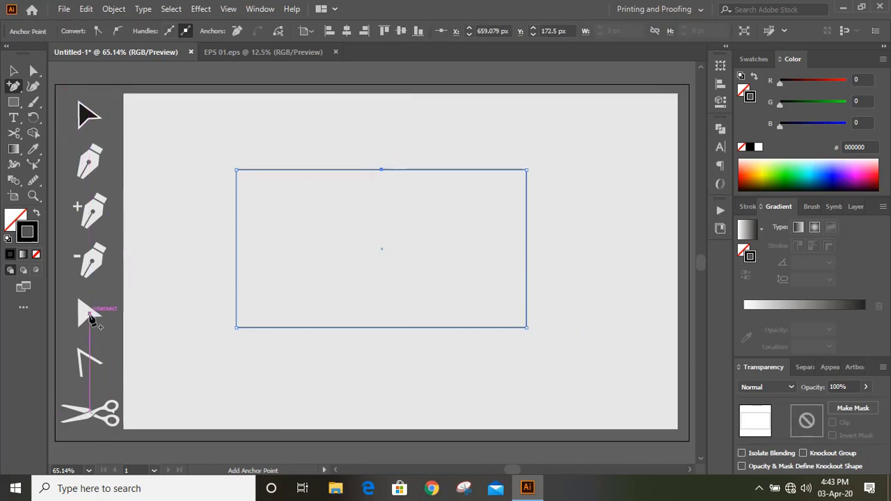
{"action": "left_click", "coordinate": [33, 72]}
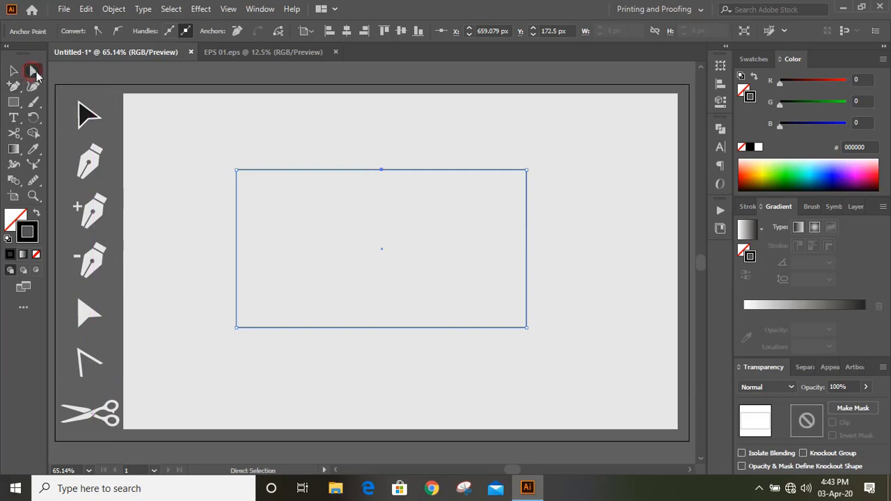
{"action": "left_click", "coordinate": [382, 171]}
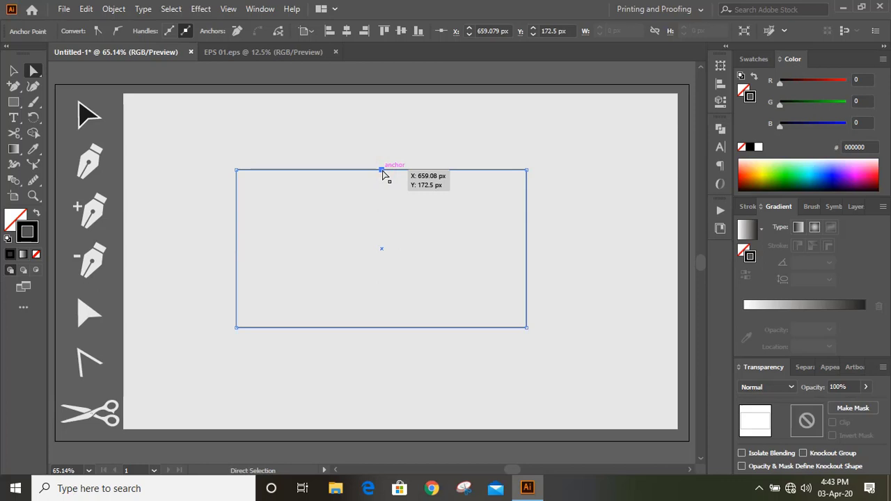
{"action": "key", "text": "Up"}
{"action": "key", "text": "Up"}
{"action": "key", "text": "Up"}
{"action": "key", "text": "Up"}
{"action": "key", "text": "Up"}
{"action": "key", "text": "Up"}
{"action": "key", "text": "Up"}
{"action": "key", "text": "Up"}
{"action": "key", "text": "Up"}
{"action": "key", "text": "Up"}
{"action": "key", "text": "Up"}
{"action": "key", "text": "Up"}
{"action": "key", "text": "Up"}
{"action": "key", "text": "Up"}
{"action": "key", "text": "Up"}
{"action": "key", "text": "Up"}
{"action": "key", "text": "Up"}
{"action": "key", "text": "Up"}
{"action": "key", "text": "Up"}
{"action": "key", "text": "Up"}
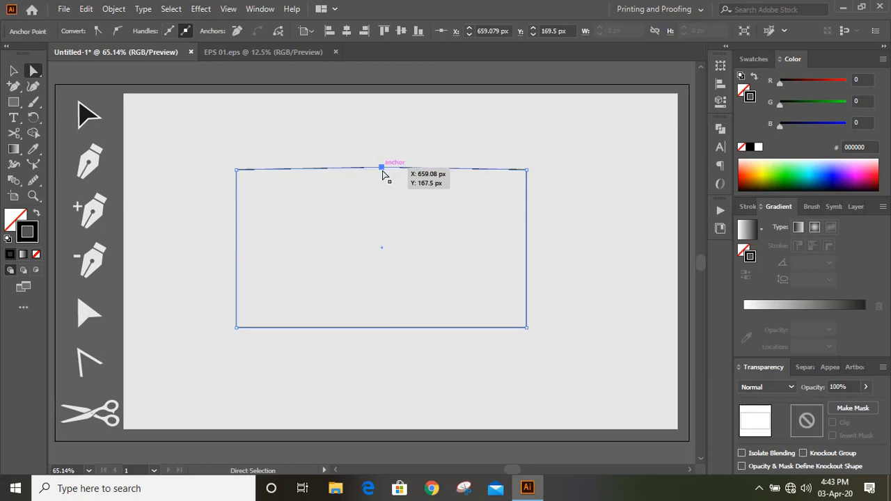
{"action": "key", "text": "Up"}
{"action": "key", "text": "Up"}
{"action": "key", "text": "Up"}
{"action": "key", "text": "Up"}
{"action": "key", "text": "Up"}
{"action": "key", "text": "Up"}
{"action": "key", "text": "Up"}
{"action": "key", "text": "Up"}
{"action": "key", "text": "Up"}
{"action": "key", "text": "Up"}
{"action": "key", "text": "Up"}
{"action": "key", "text": "Up"}
{"action": "key", "text": "Up"}
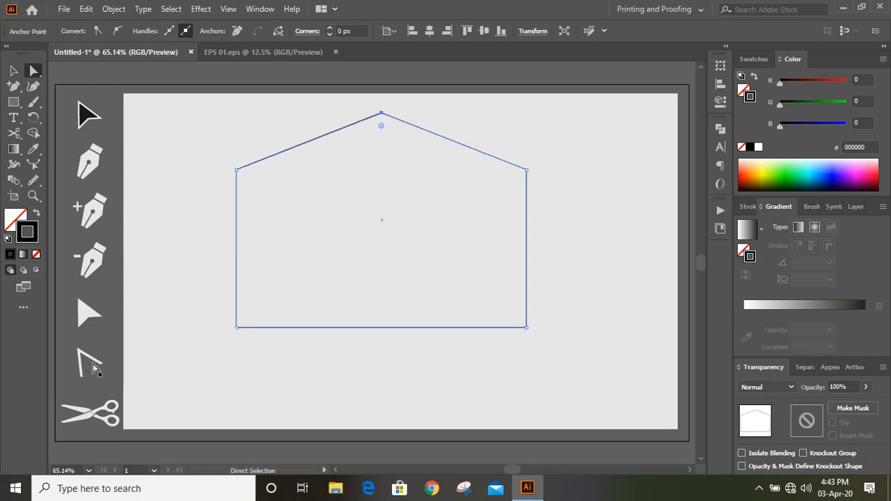
Convert the peak's top, left and bottom-left corners into smooth curves with the Anchor Point tool.
{"action": "left_click", "coordinate": [14, 86]}
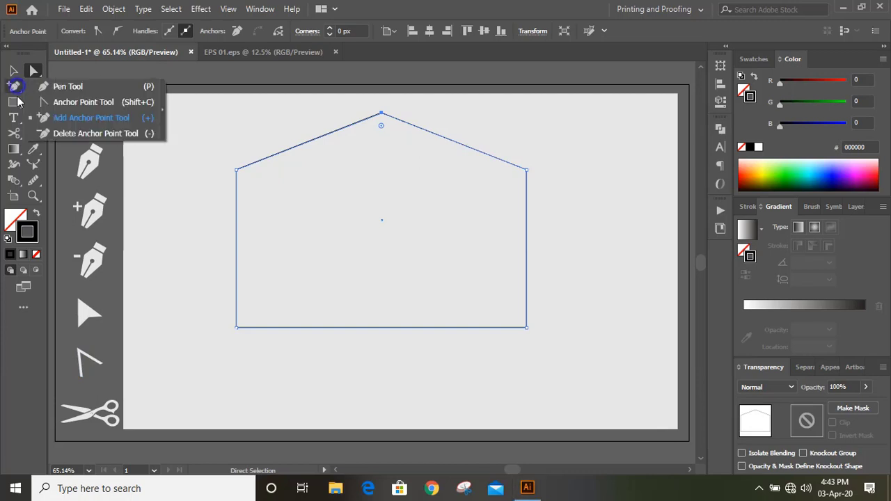
{"action": "left_click", "coordinate": [82, 103]}
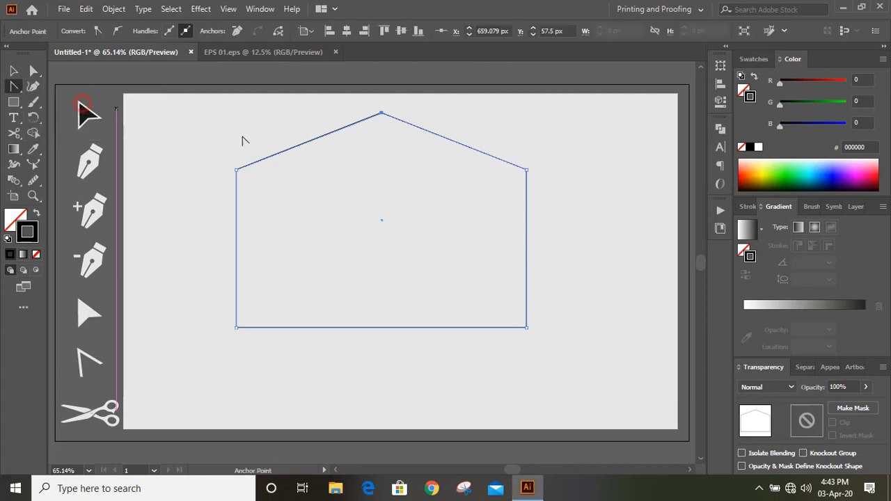
{"action": "left_click", "coordinate": [382, 113]}
{"action": "left_click_drag", "start_coordinate": [381, 113], "coordinate": [386, 200]}
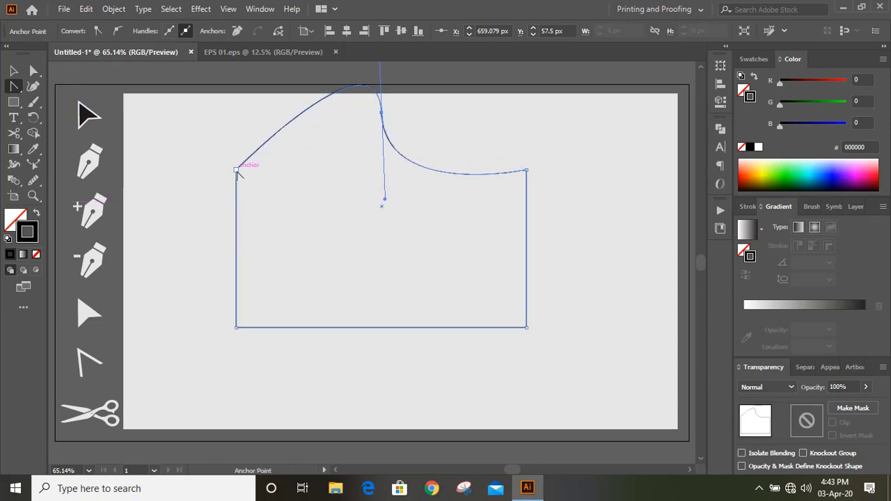
{"action": "left_click_drag", "start_coordinate": [237, 170], "coordinate": [275, 195]}
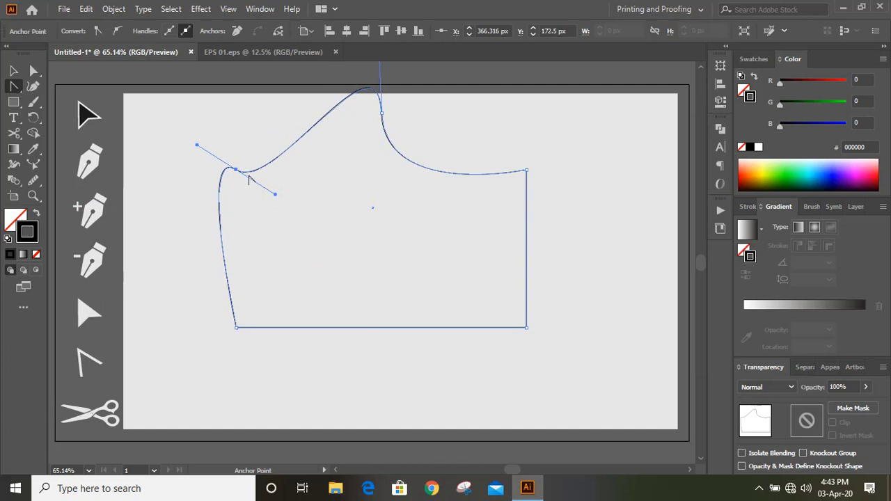
{"action": "left_click", "coordinate": [237, 327]}
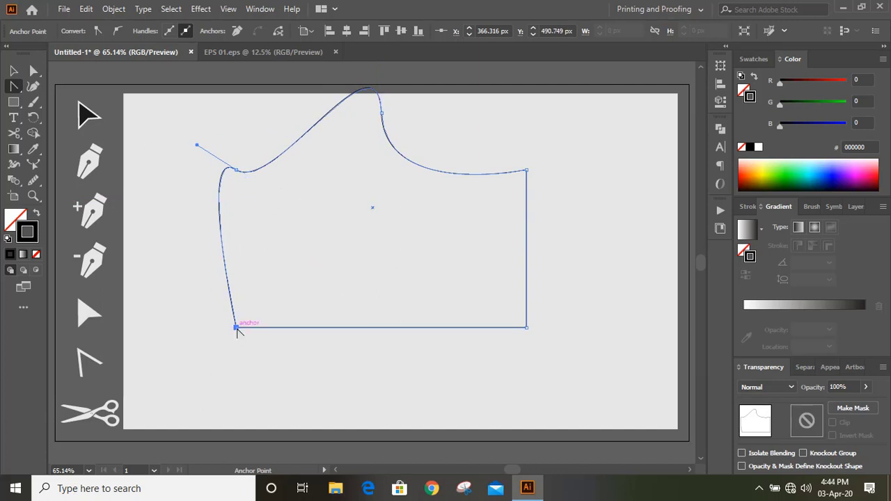
{"action": "left_click_drag", "start_coordinate": [237, 327], "coordinate": [299, 314]}
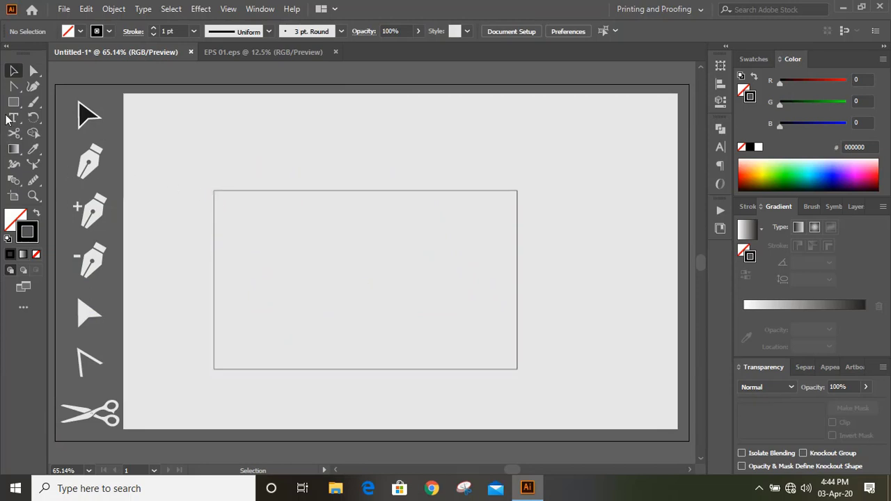
With the Delete Anchor Point tool, remove the rectangle's corner anchors one by one until one point remains.
{"action": "right_click", "coordinate": [14, 85]}
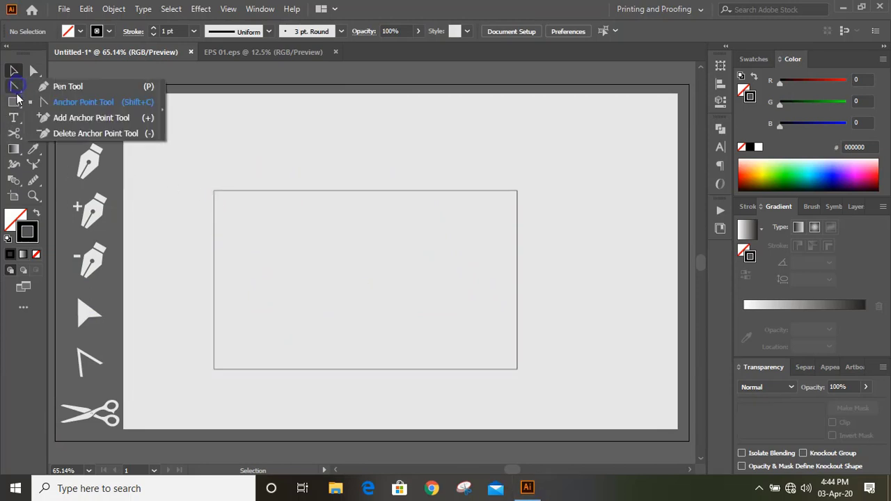
{"action": "left_click", "coordinate": [80, 134]}
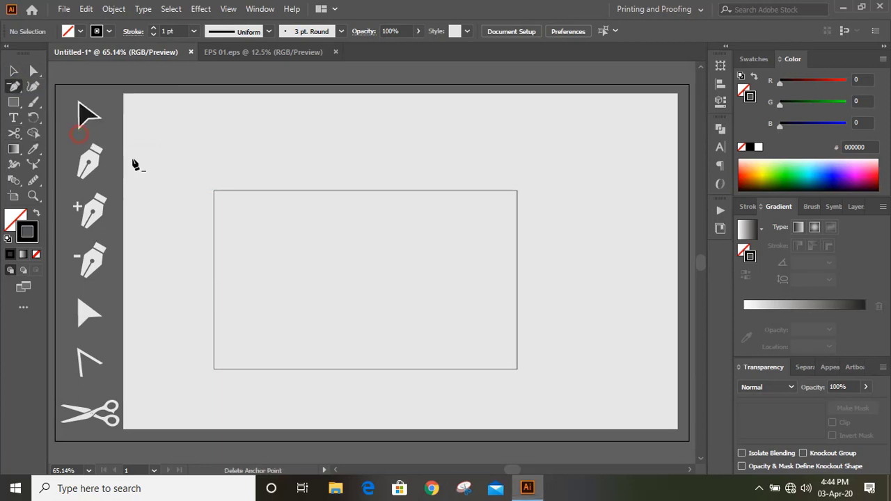
{"action": "left_click", "coordinate": [213, 191]}
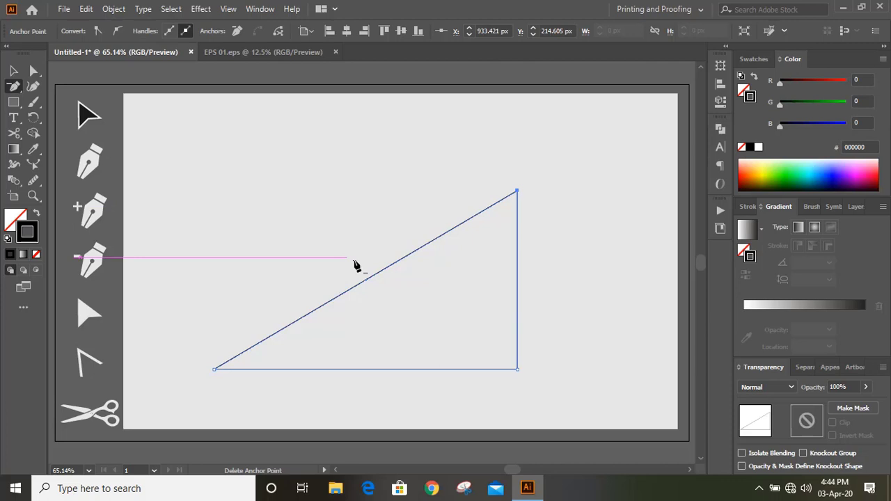
{"action": "left_click", "coordinate": [518, 370]}
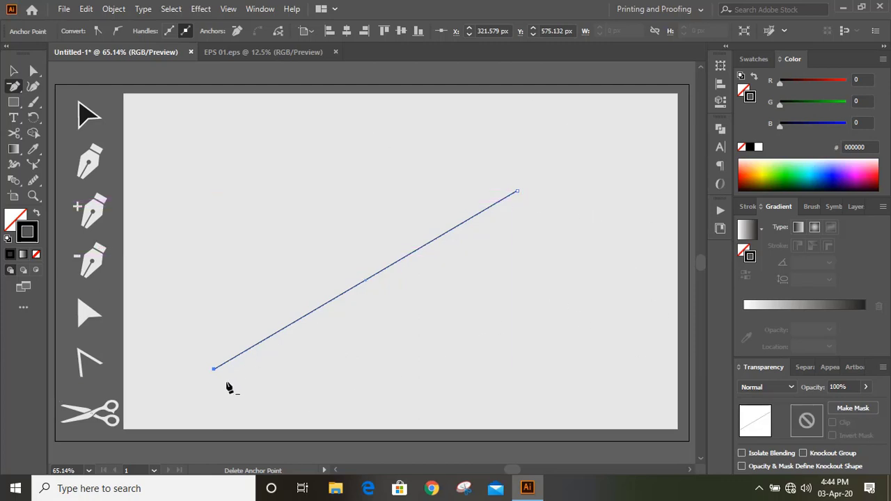
{"action": "left_click", "coordinate": [518, 193]}
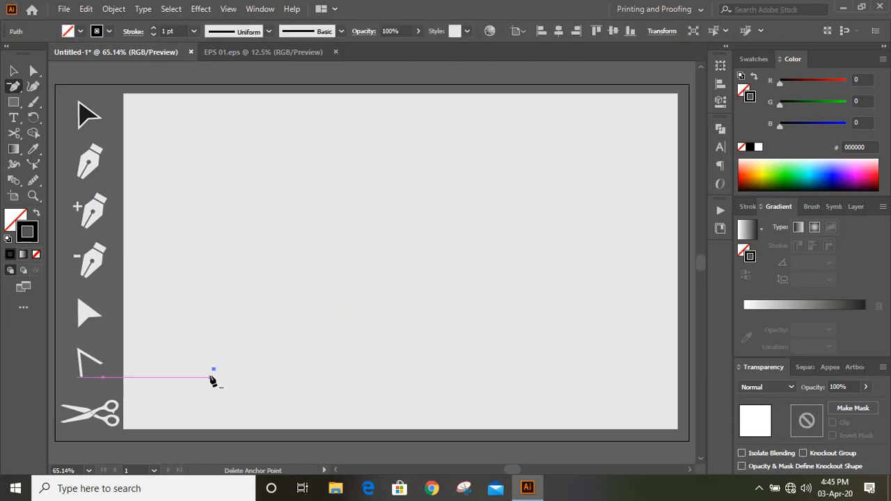
Delete the last lone anchor, then place the black creature silhouette on the artboard and deselect it.
{"action": "left_click", "coordinate": [214, 371]}
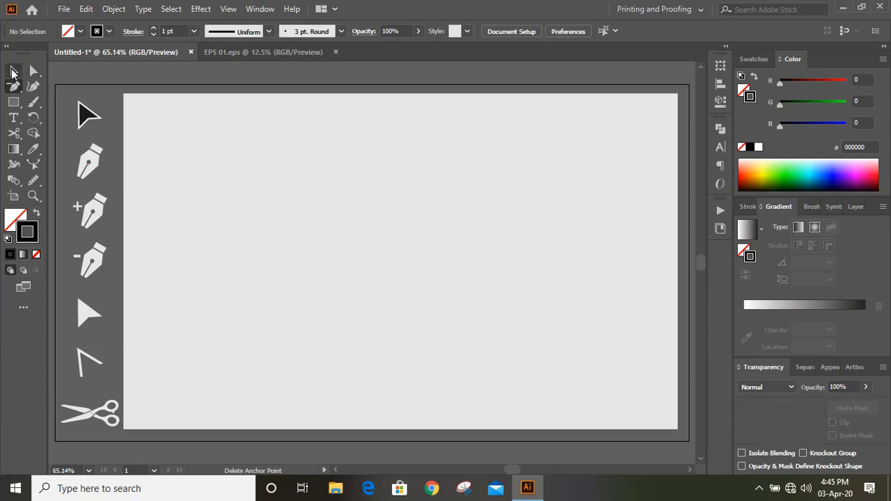
{"action": "key", "text": "v"}
{"action": "left_click", "coordinate": [278, 235]}
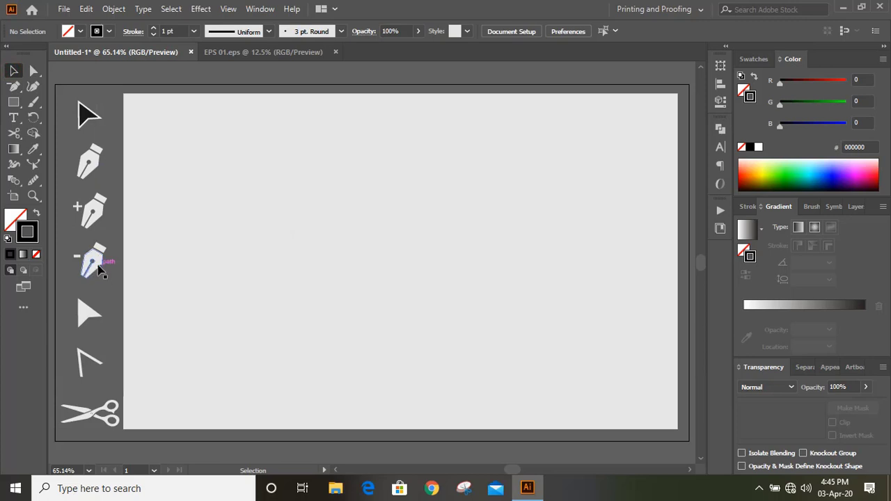
{"action": "left_click", "coordinate": [583, 267]}
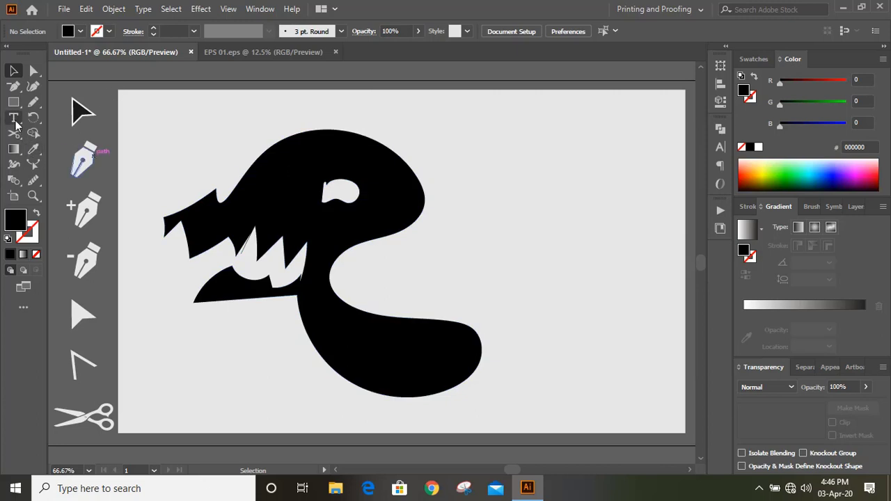
Delete the eye hole's anchor points with the Delete Anchor Point tool so the eye closes.
{"action": "left_click", "coordinate": [14, 87]}
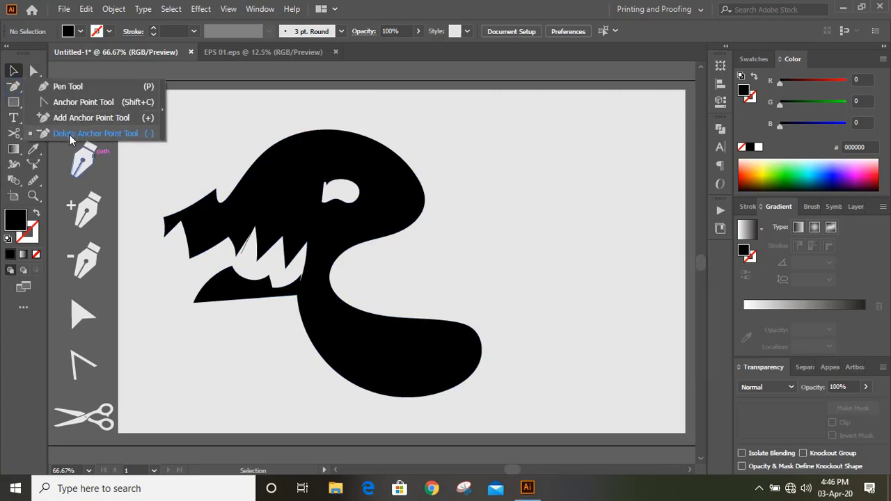
{"action": "left_click", "coordinate": [69, 134]}
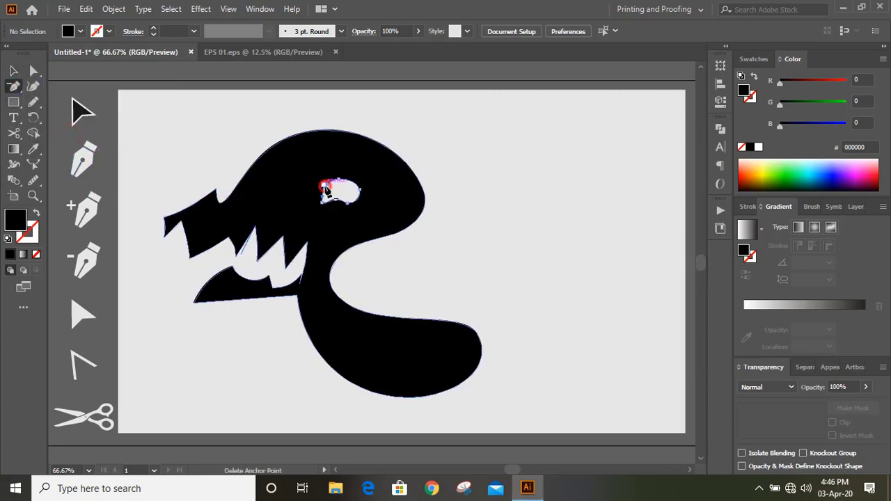
{"action": "left_click", "coordinate": [325, 188]}
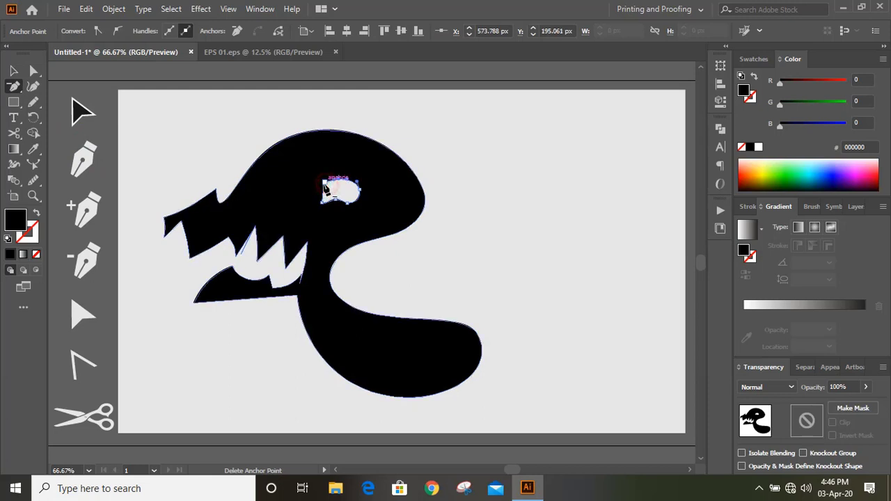
{"action": "left_click", "coordinate": [326, 188]}
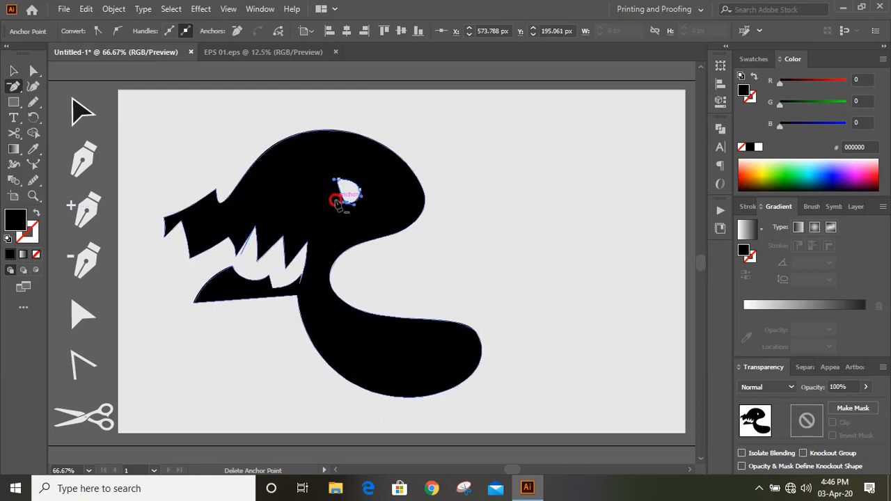
{"action": "left_click", "coordinate": [350, 201]}
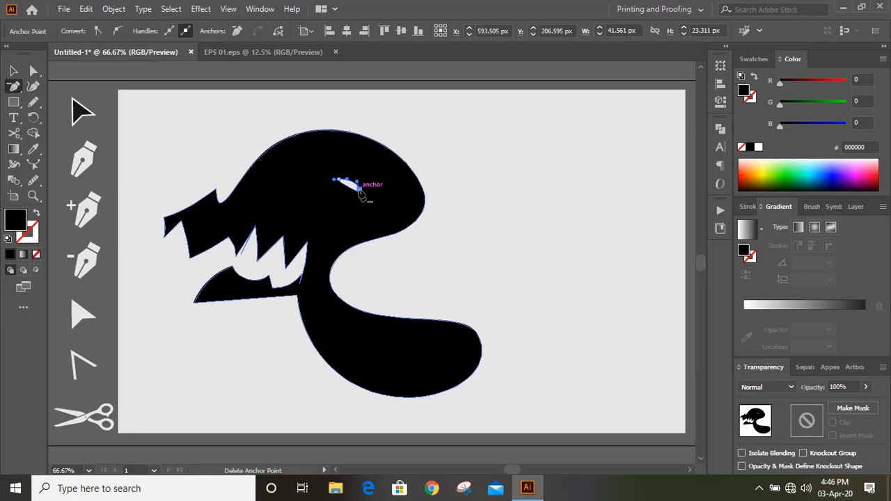
{"action": "left_click", "coordinate": [357, 187]}
{"action": "left_click", "coordinate": [348, 187]}
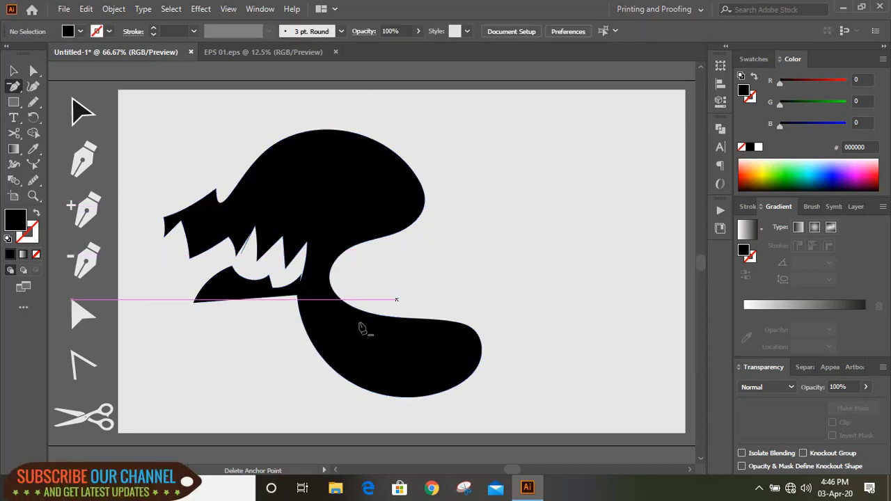
Remove two sharp tooth points from the mouth, turning the teeth into rounded bumps, and deselect.
{"action": "left_click", "coordinate": [255, 259]}
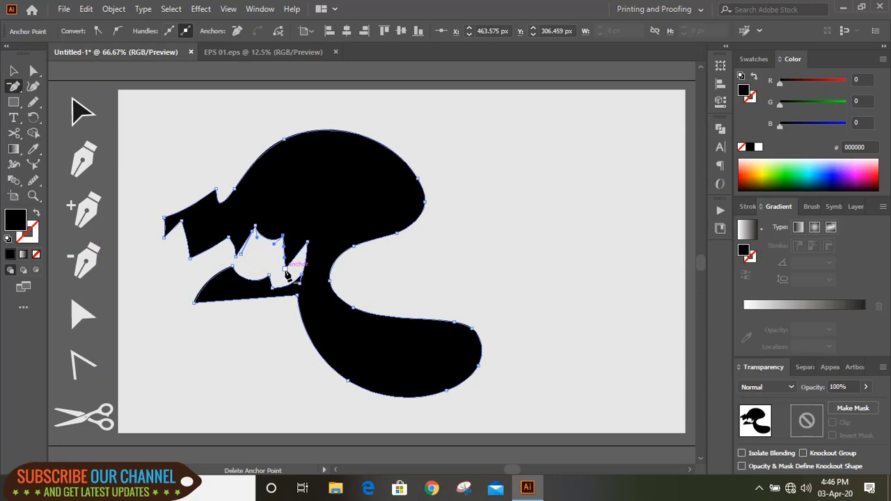
{"action": "left_click", "coordinate": [287, 275]}
{"action": "key", "text": "v"}
{"action": "left_click", "coordinate": [526, 302]}
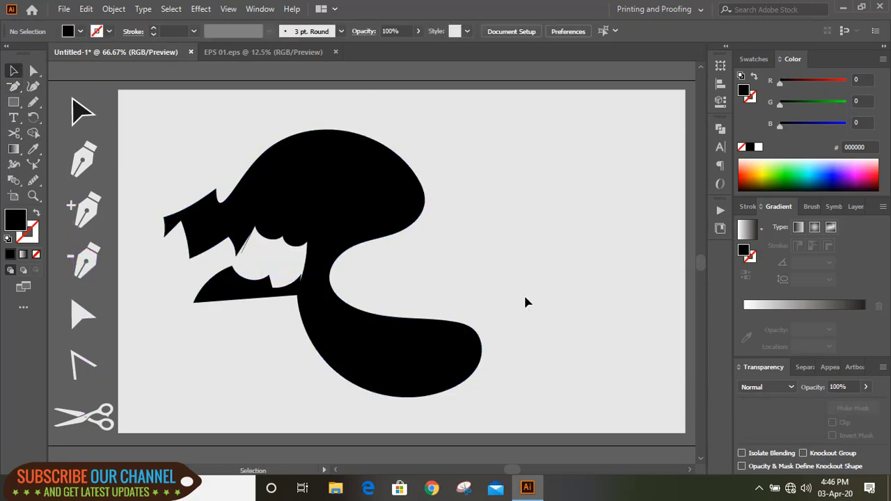